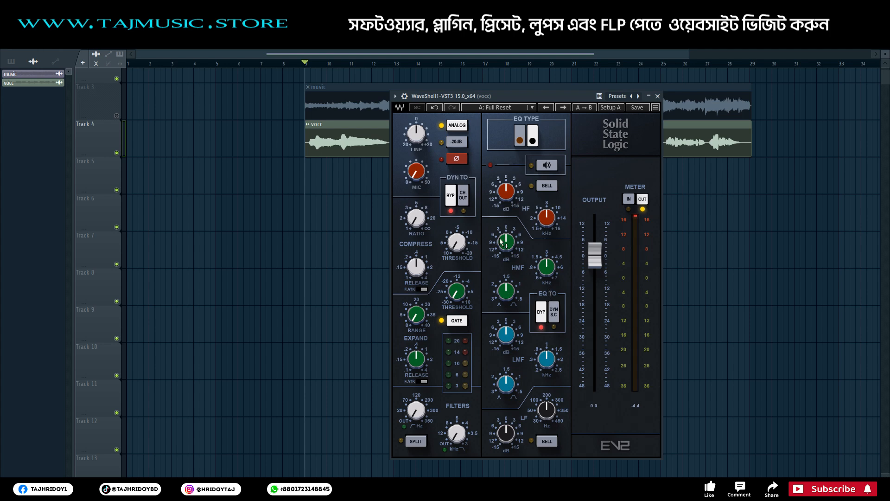
- Raise the mic preamp gain slightly on the vocal channel strip while auditioning the track
left_click(414, 181)
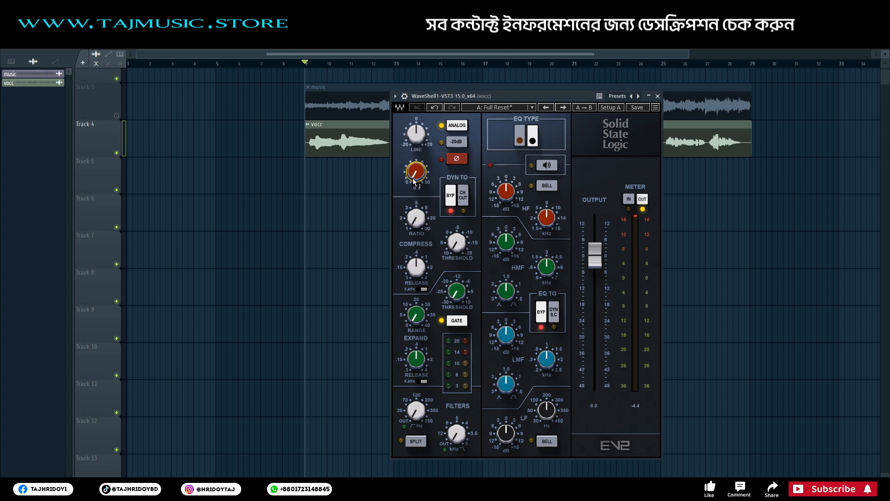
key("space")
left_click_drag(414, 180, 413, 172)
key("space")
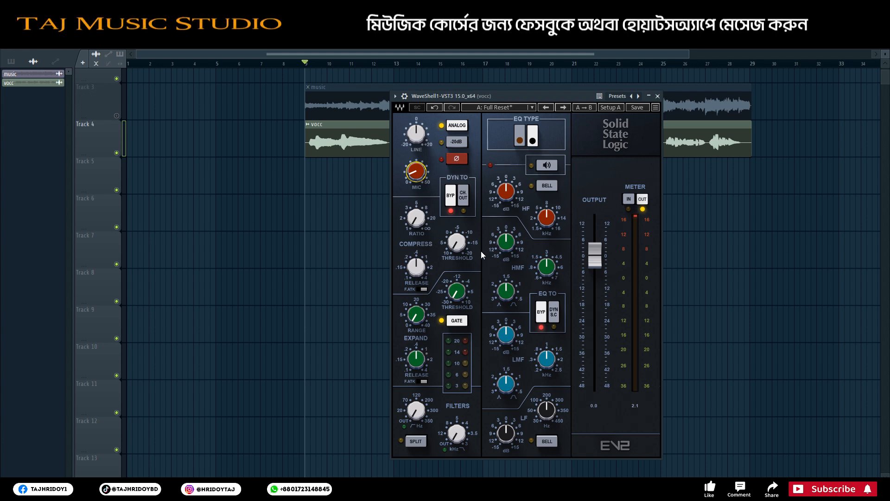
- Move the channel strip window aside and set the compressor ratio slightly above 1, at about 1.3
left_click_drag(521, 95, 585, 101)
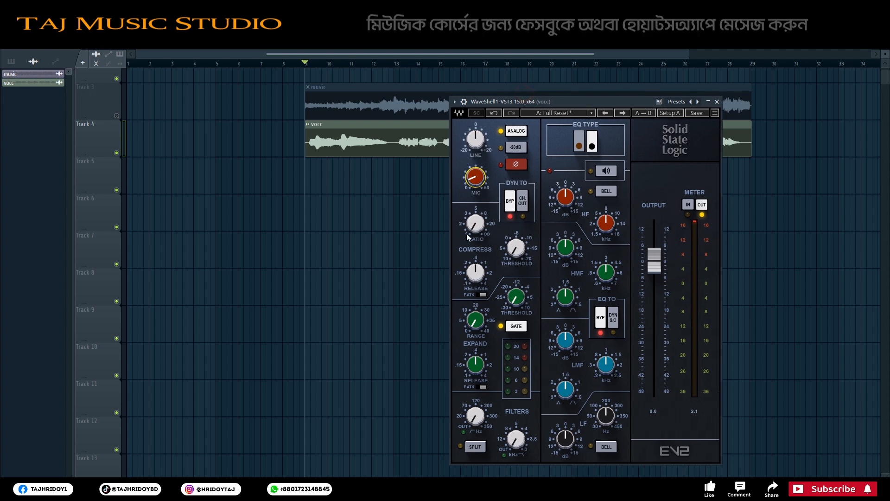
left_click(473, 225)
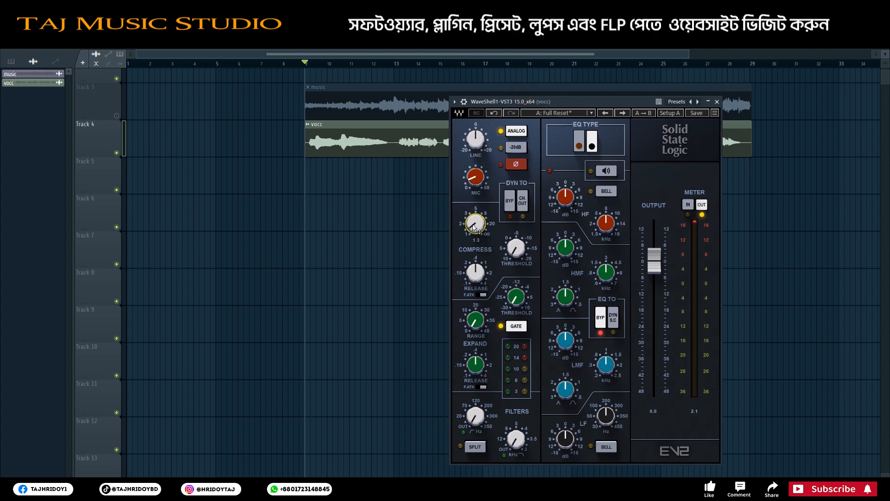
left_click_drag(473, 225, 472, 222)
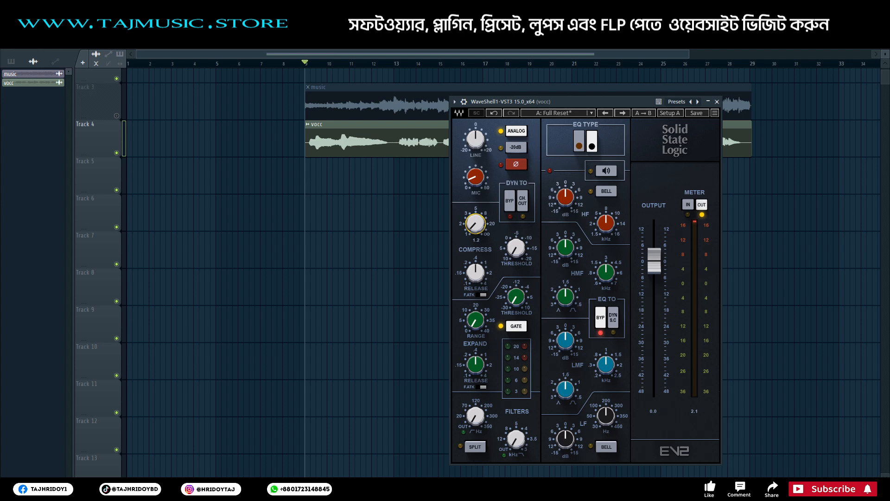
left_click_drag(472, 225, 473, 223)
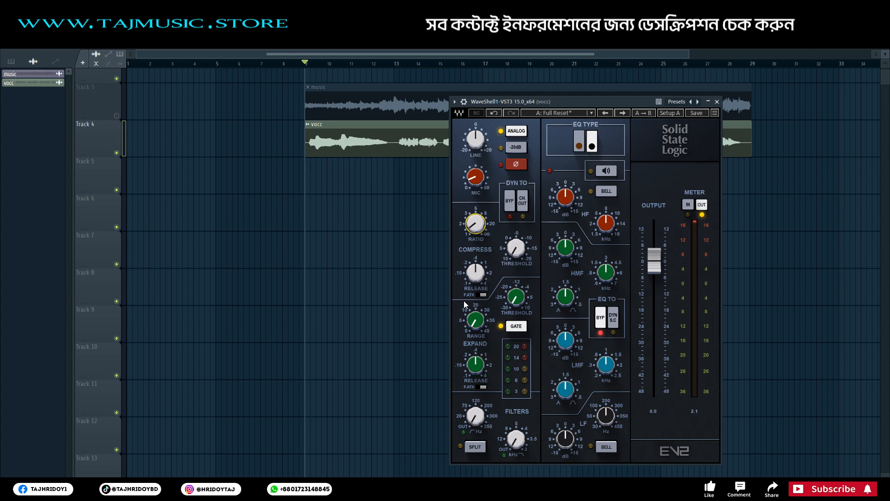
- Set the compressor release to about 0.15 and lower the compressor threshold to about -2 while playing the vocal
left_click_drag(474, 270, 474, 274)
key("space")
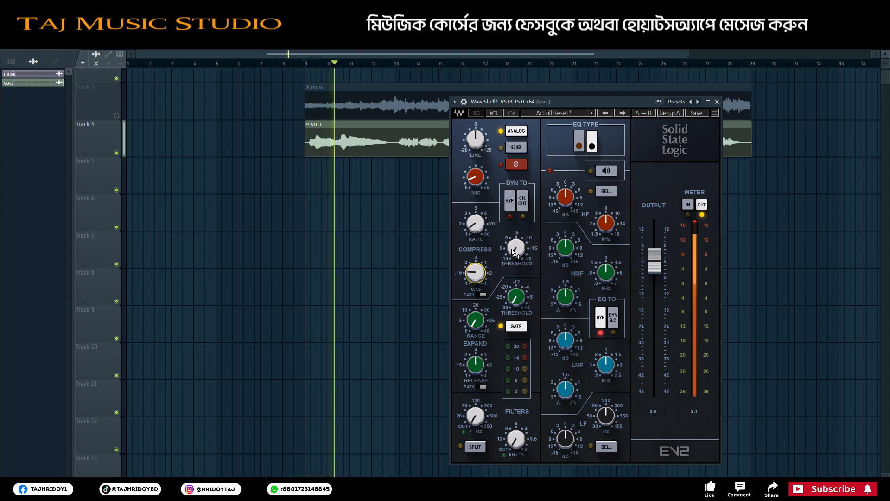
left_click_drag(512, 249, 512, 235)
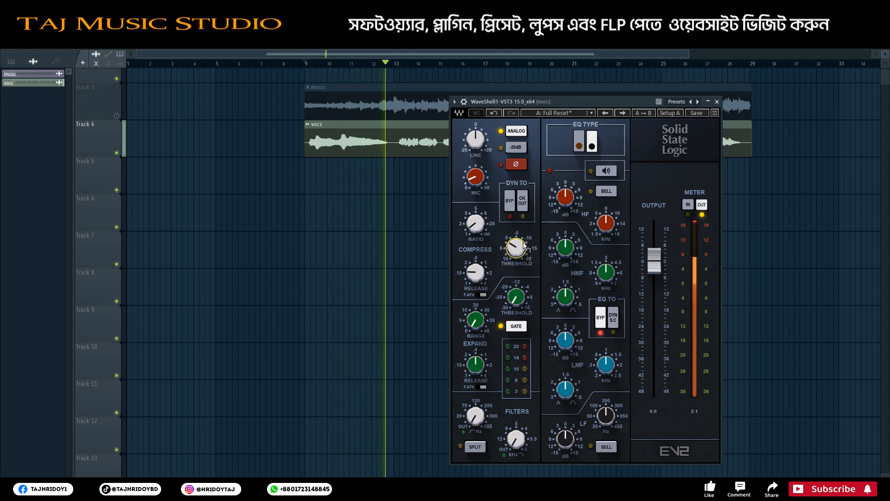
left_click_drag(519, 256, 519, 257)
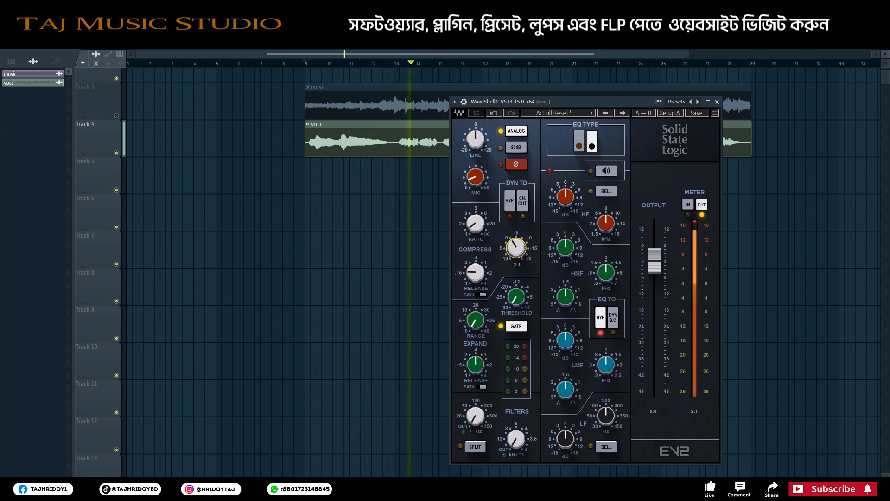
key("space")
- Reset the expander range to zero and set the compressor release to about 0.27 while auditioning the vocal
left_click_drag(477, 323, 470, 335)
right_click(477, 328)
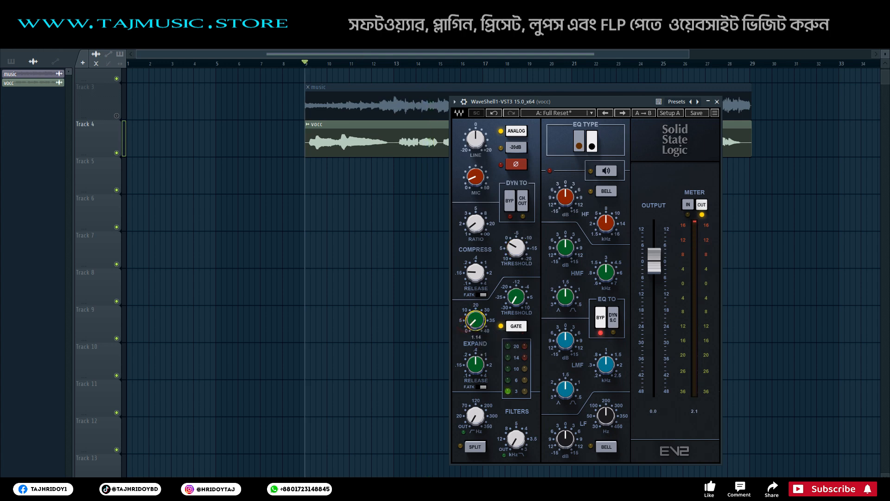
key("space")
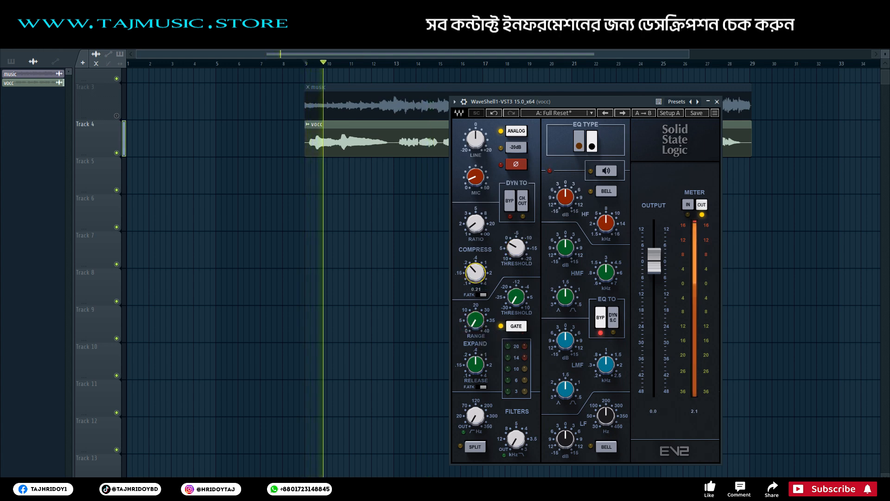
mouse_move(470, 265)
left_mouse_down()
mouse_move(512, 253)
mouse_move(472, 272)
left_mouse_up()
key("space")
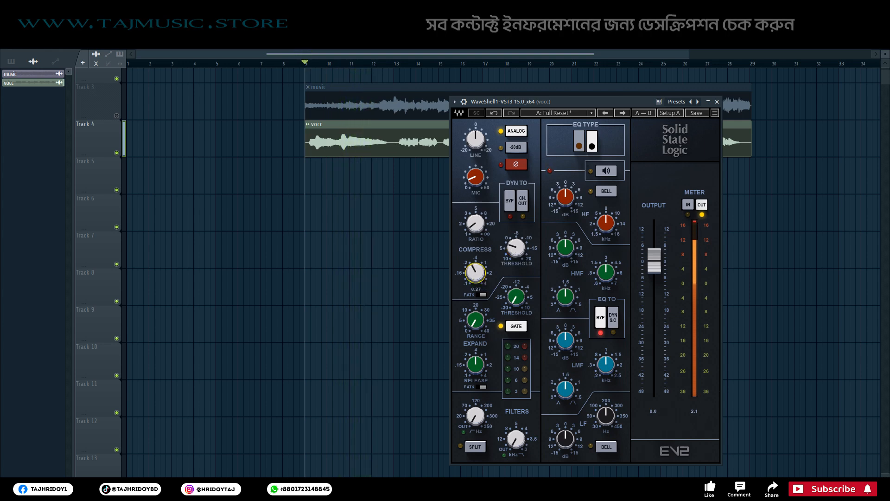
- Lower the compressor threshold to about -9 while repeatedly playing back the vocal
key("space")
left_click_drag(516, 247, 517, 240)
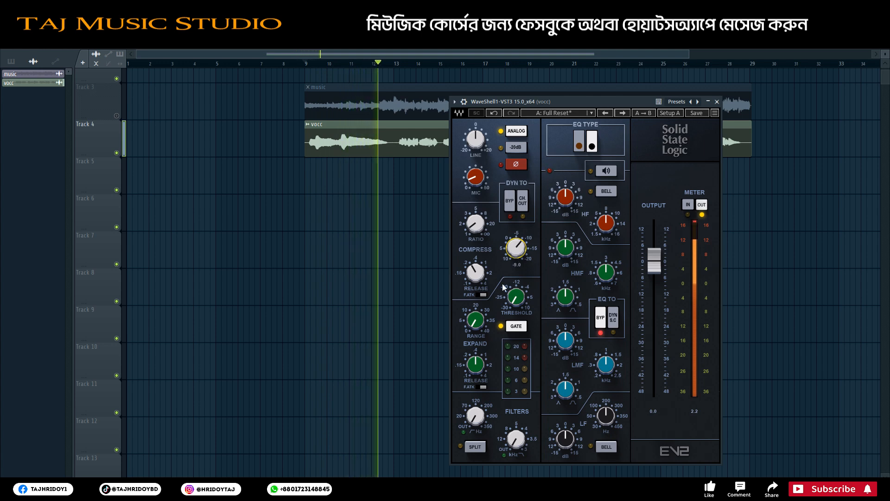
key("space")
key("space")
left_click_drag(516, 249, 517, 247)
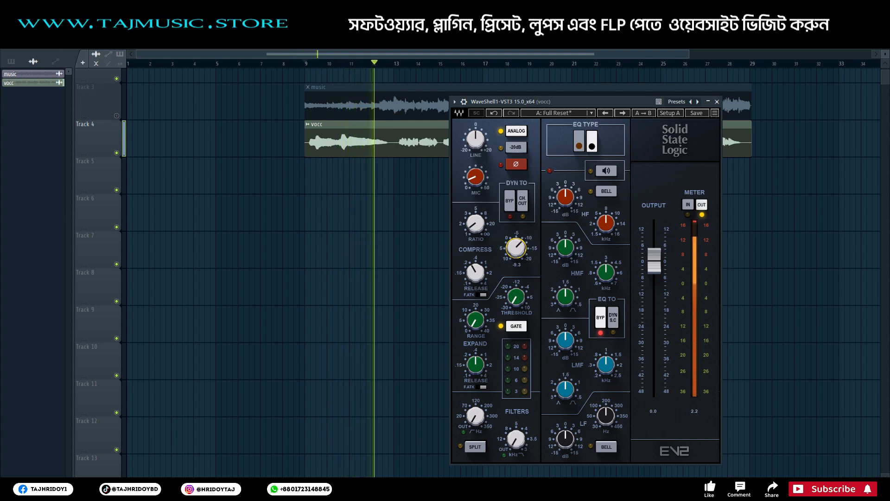
key("space")
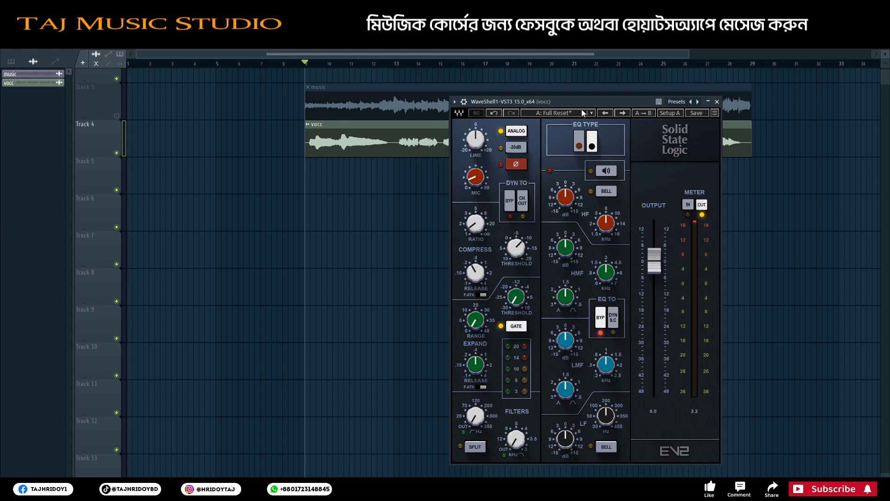
- Compare the black and brown EQ types, select brown, and audition the vocal
left_click_drag(593, 108, 547, 99)
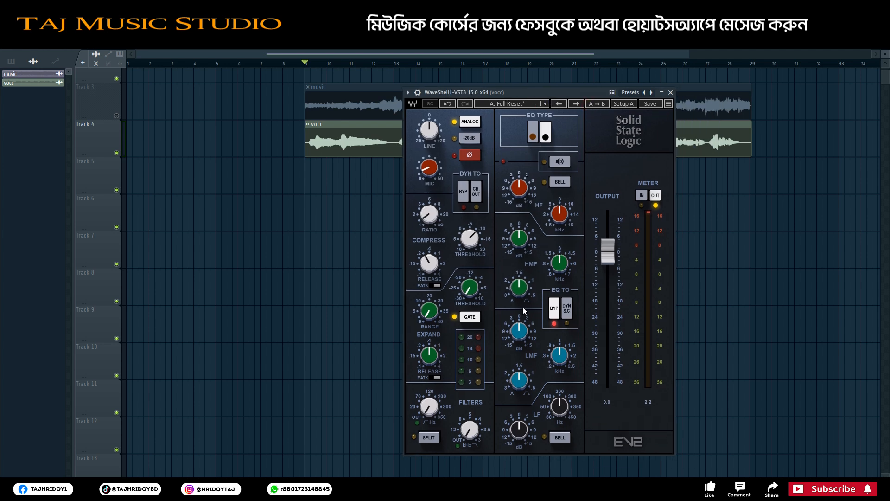
key("space")
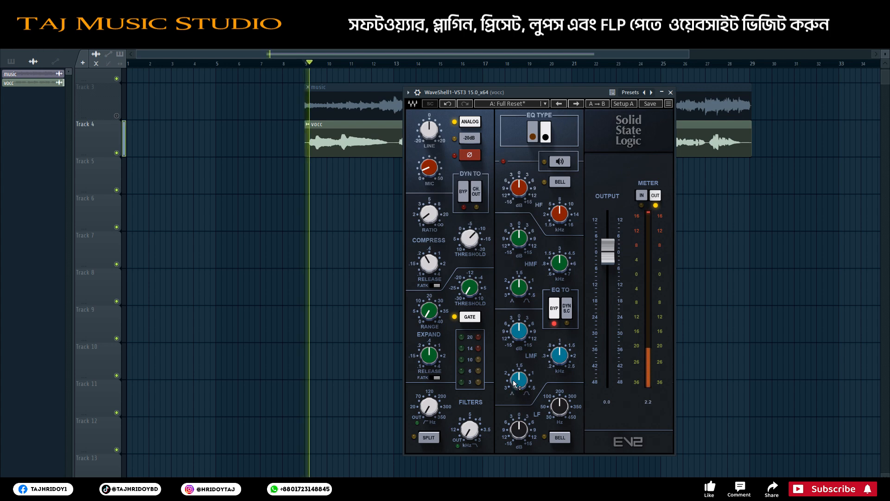
key("space")
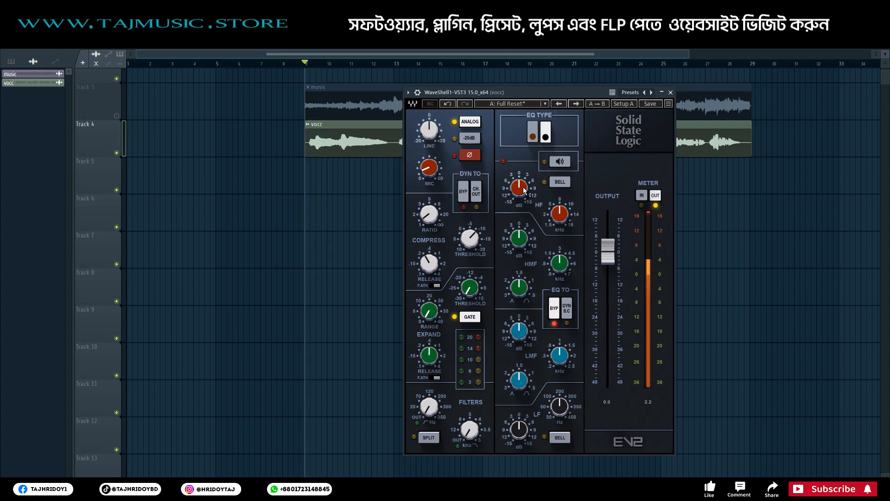
left_click(545, 129)
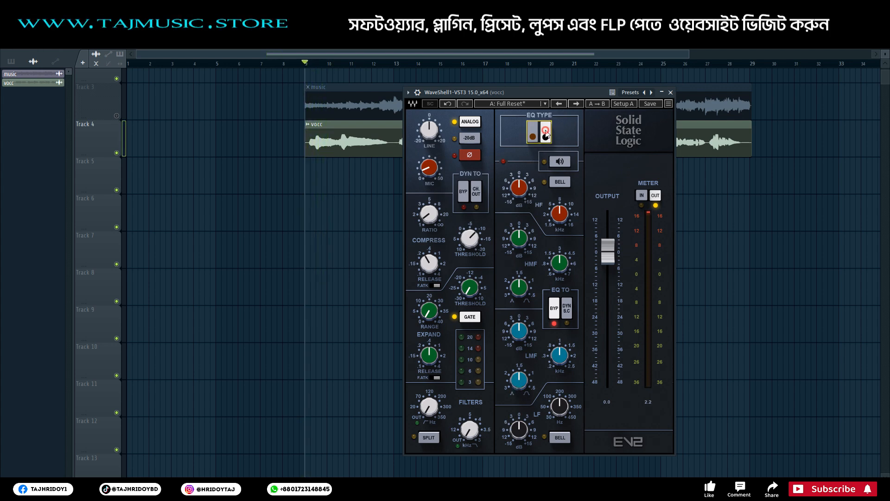
left_click(532, 131)
left_click(551, 128)
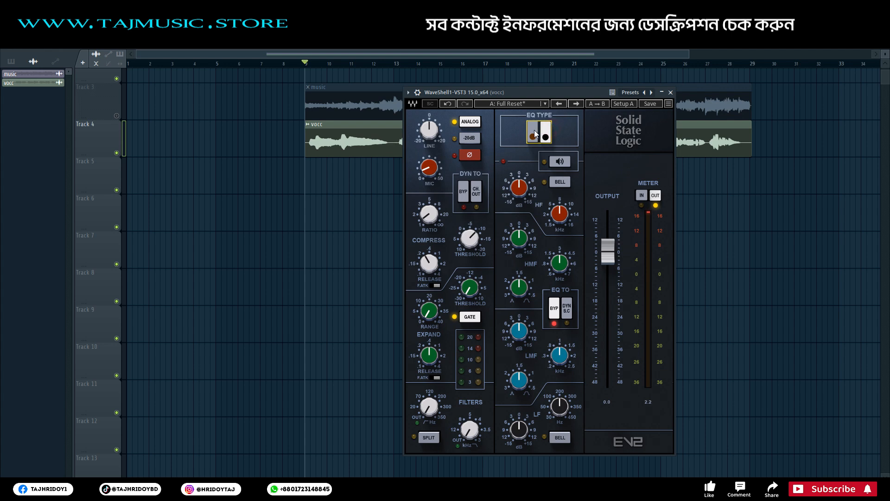
left_click(534, 130)
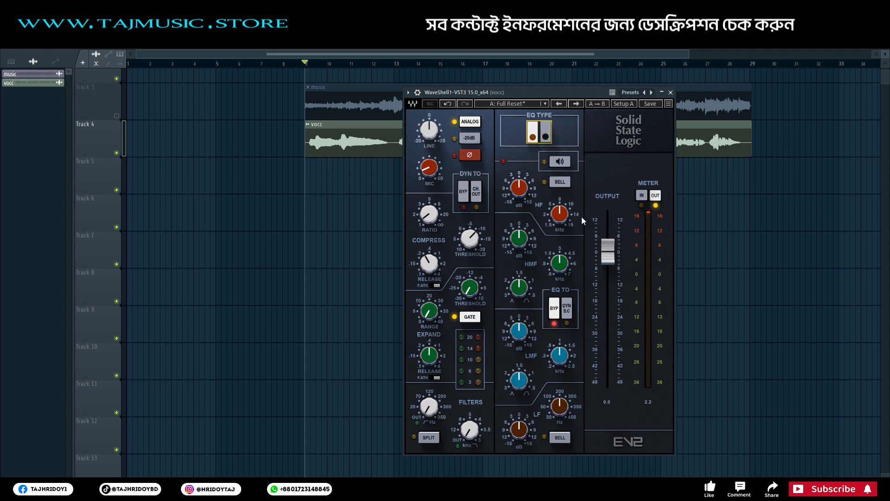
key("space")
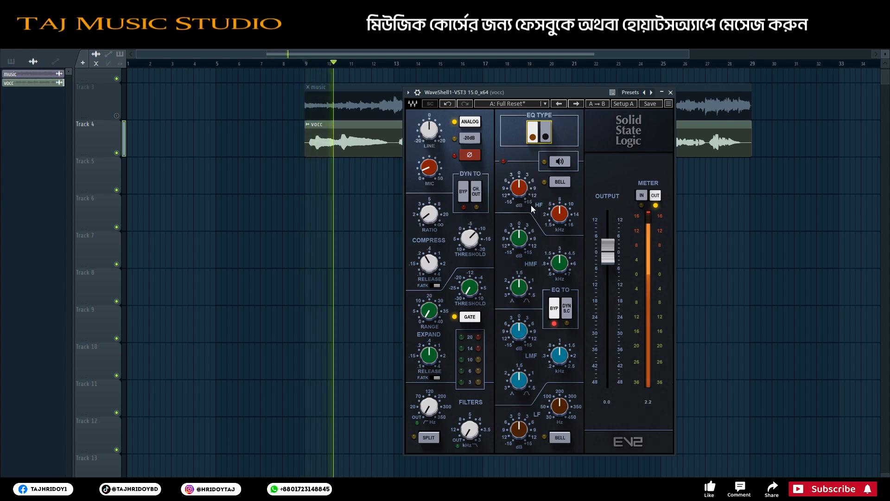
key("space")
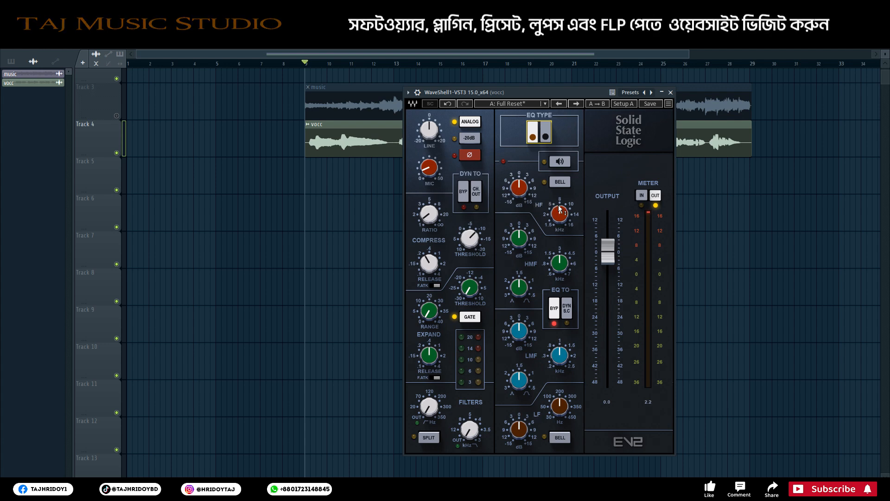
- Arrange the channel strip and FabFilter Pro-Q 3 windows side by side
mouse_move(560, 210)
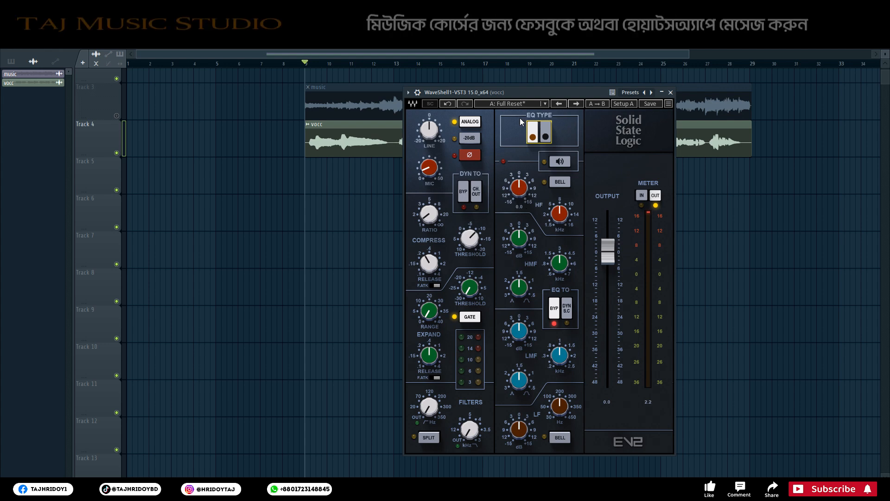
left_click(560, 214)
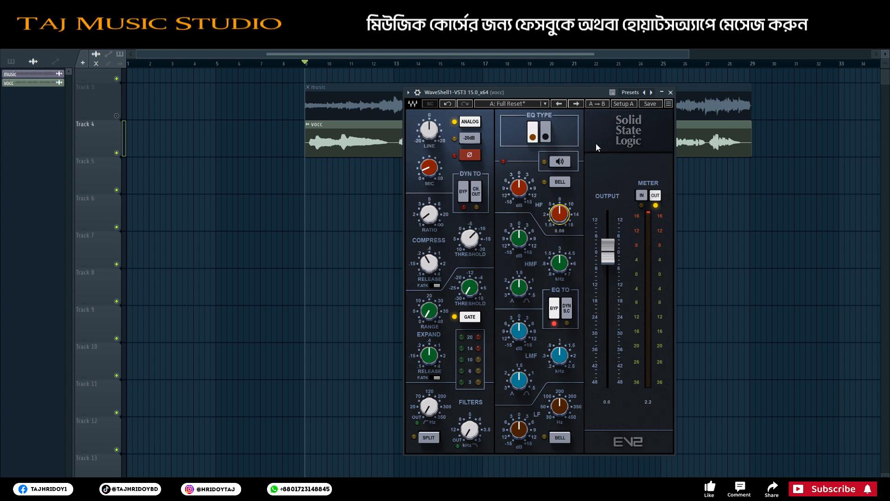
left_click_drag(587, 93, 334, 125)
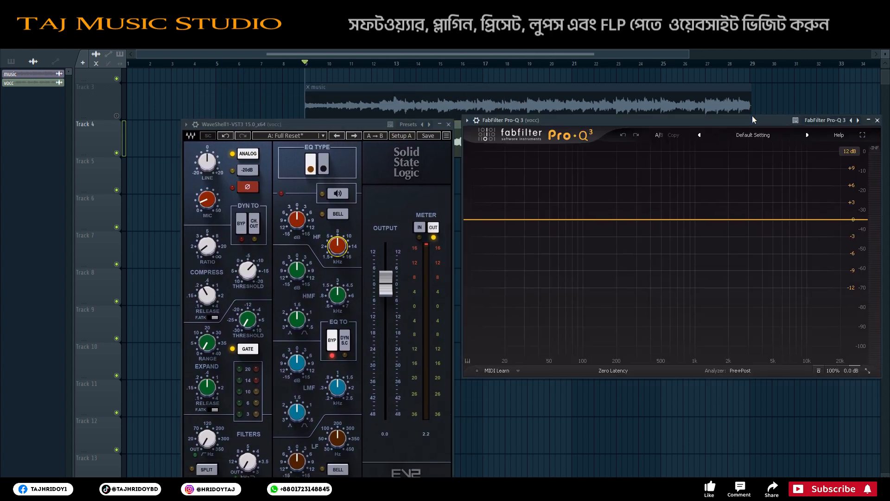
left_click_drag(752, 116, 708, 119)
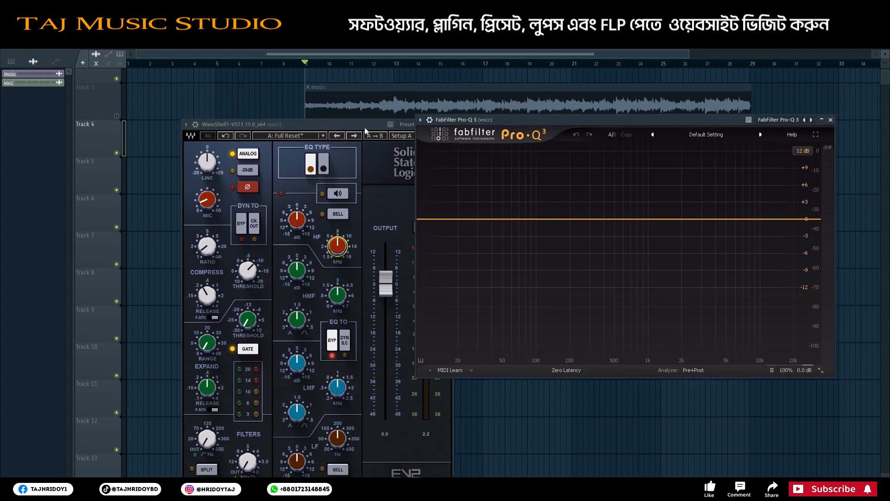
left_click_drag(365, 131, 293, 106)
- Add a bell cut of about 3 dB just under 300 Hz in Pro-Q 3 and try the strip's LMF frequency and Q controls
left_click(510, 228)
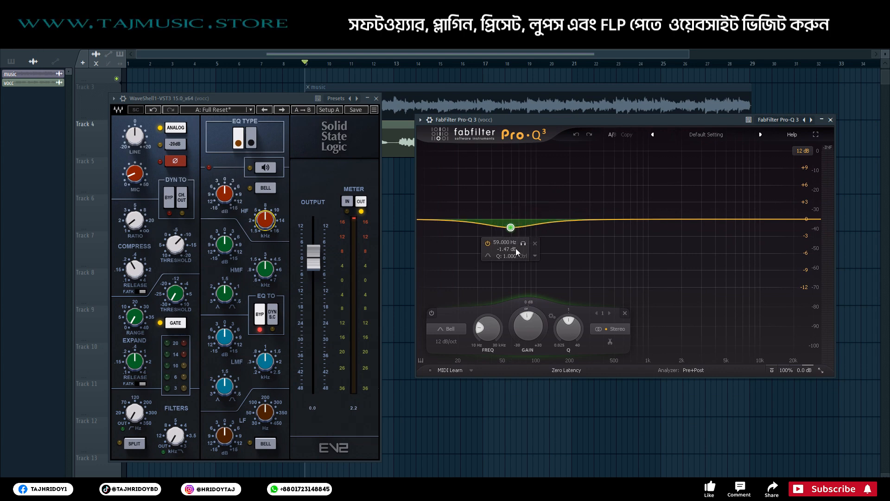
left_click_drag(510, 227, 586, 242)
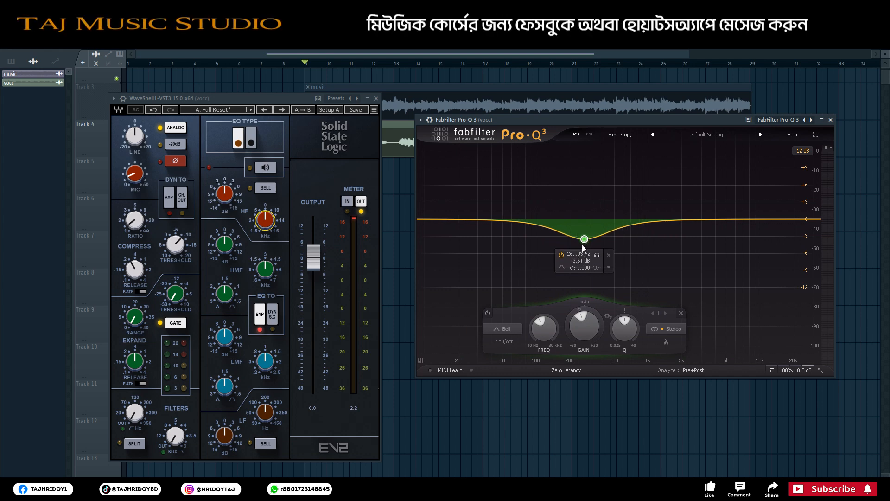
left_click_drag(586, 241, 590, 237)
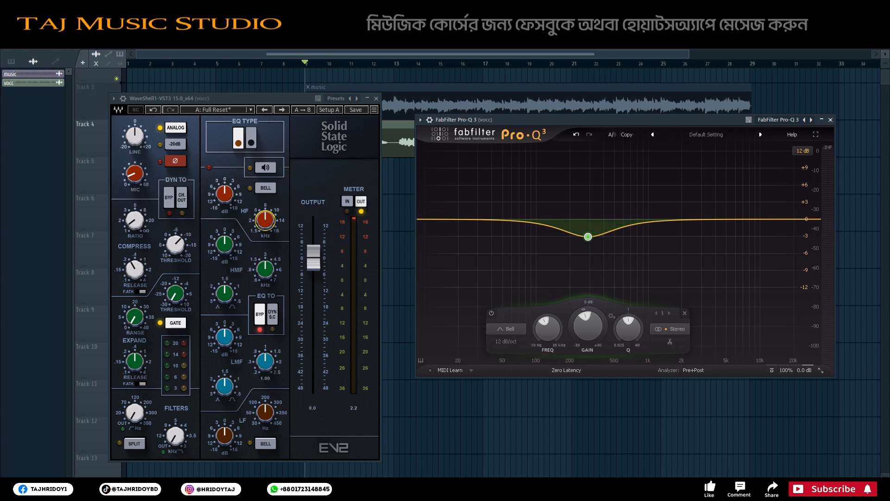
mouse_move(267, 369)
left_mouse_down()
mouse_move(266, 355)
mouse_move(265, 366)
left_mouse_up()
left_click_drag(224, 389, 225, 391)
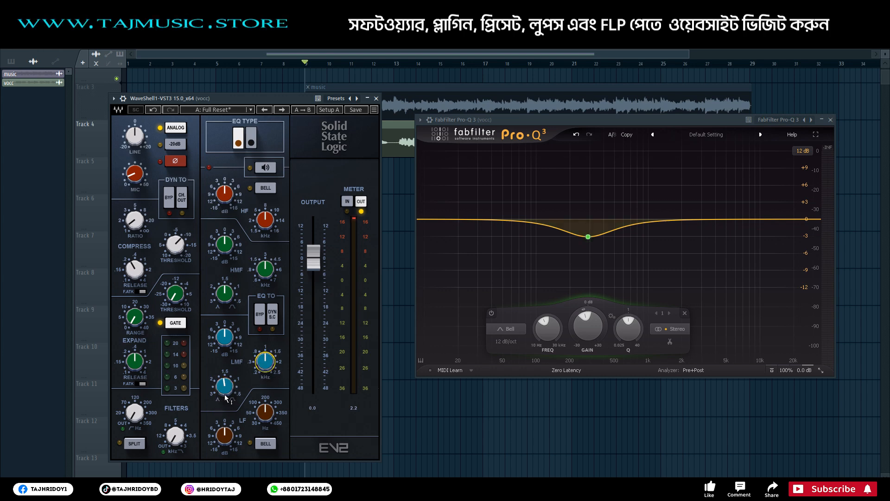
- Turn the Pro-Q 3 band into a boost of about 2.6 dB near 9.45 kHz and adjust the channel strip's HF frequency
left_click_drag(588, 237, 761, 227)
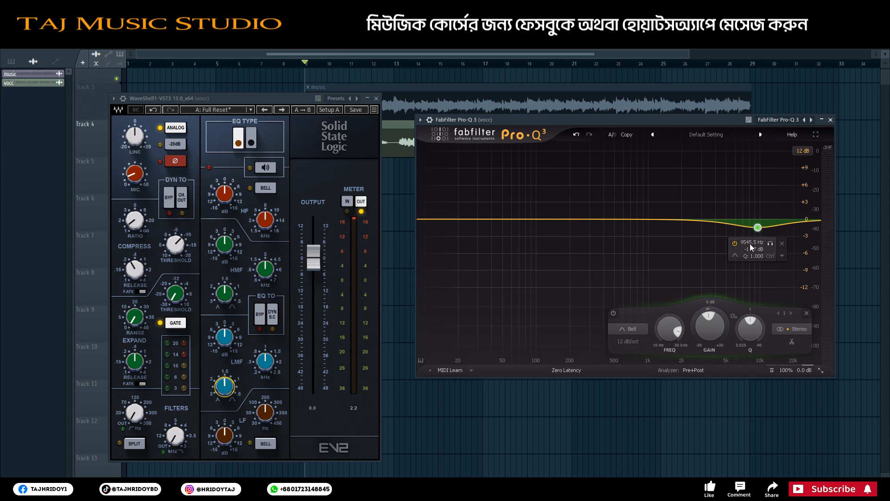
left_click_drag(759, 232, 750, 205)
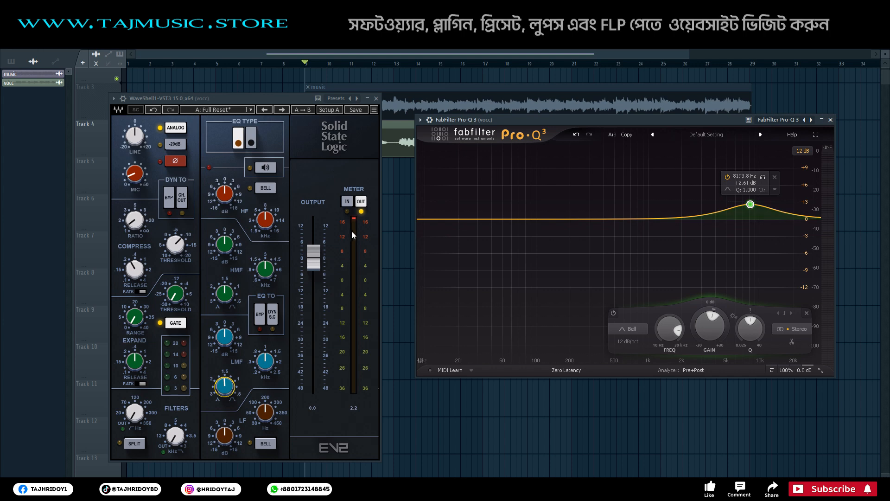
left_click(268, 226)
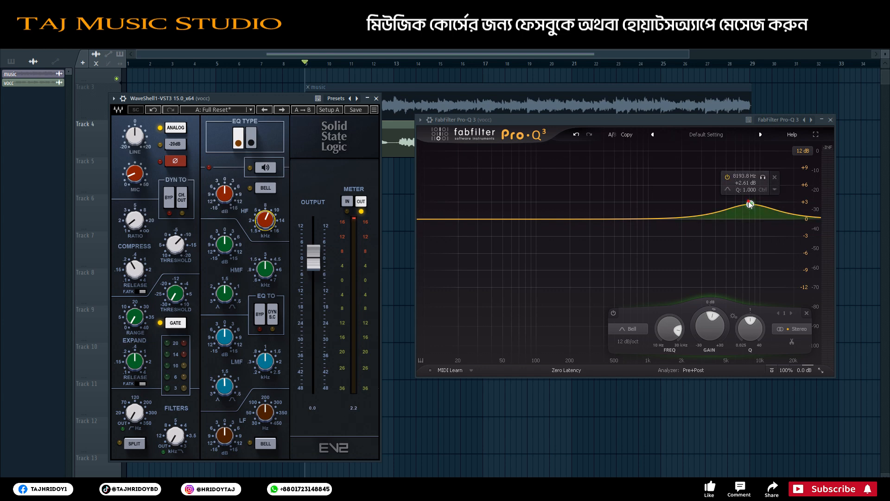
mouse_move(750, 203)
left_mouse_down()
mouse_move(766, 204)
mouse_move(757, 204)
left_mouse_up()
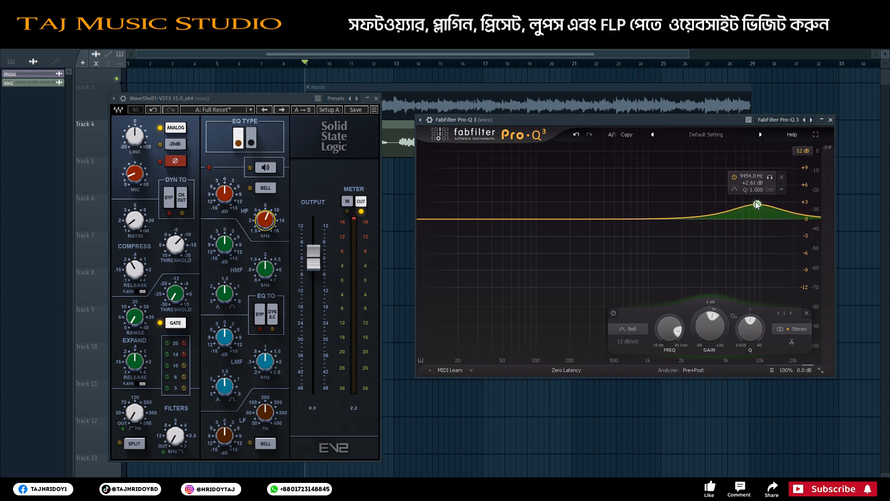
- Move the Pro-Q 3 boost down to about 4.76 kHz at +1.96 dB and vary the channel strip's HF frequency
left_click_drag(269, 225, 269, 212)
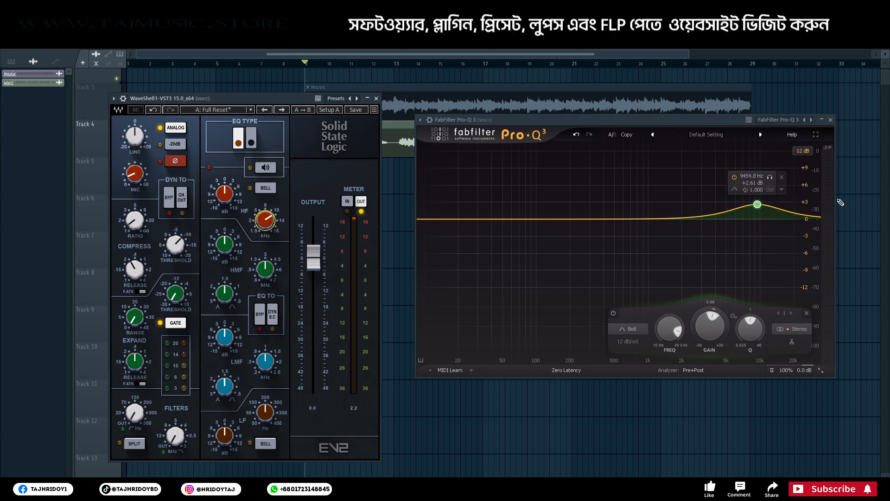
left_click_drag(757, 204, 763, 206)
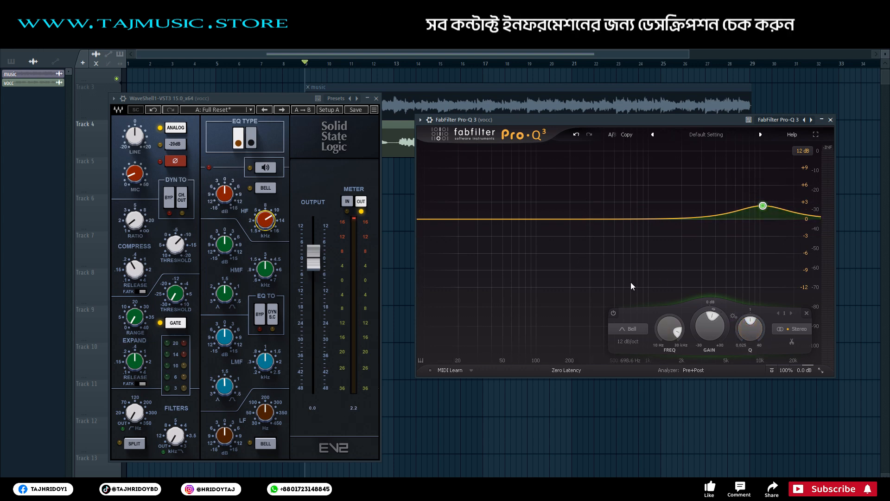
left_click_drag(766, 210, 724, 210)
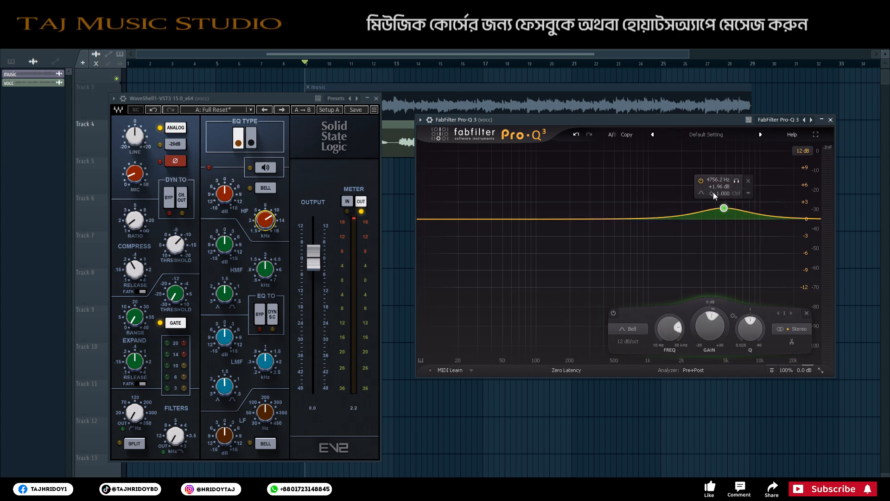
left_click_drag(273, 226, 274, 243)
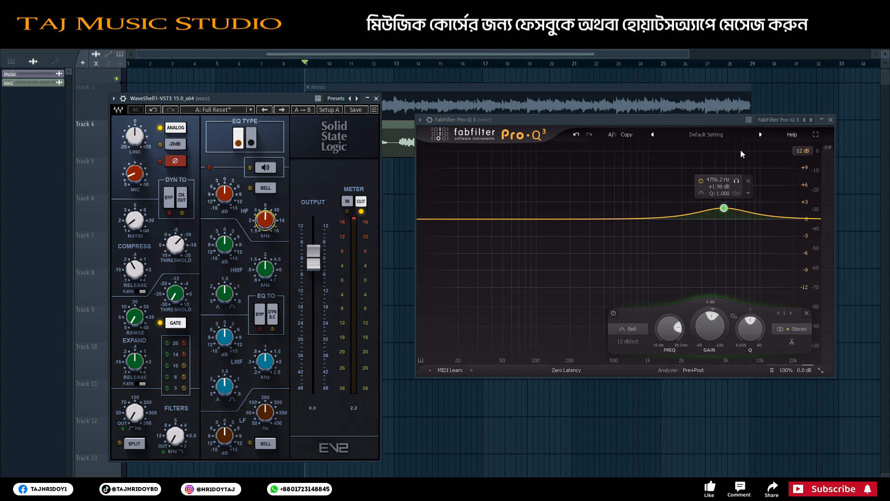
- Replace the Pro-Q 3 band with a wider 1.71 dB boost near 9.73 kHz, Q 0.671, and raise the strip's HF gain and frequency
left_click(749, 180)
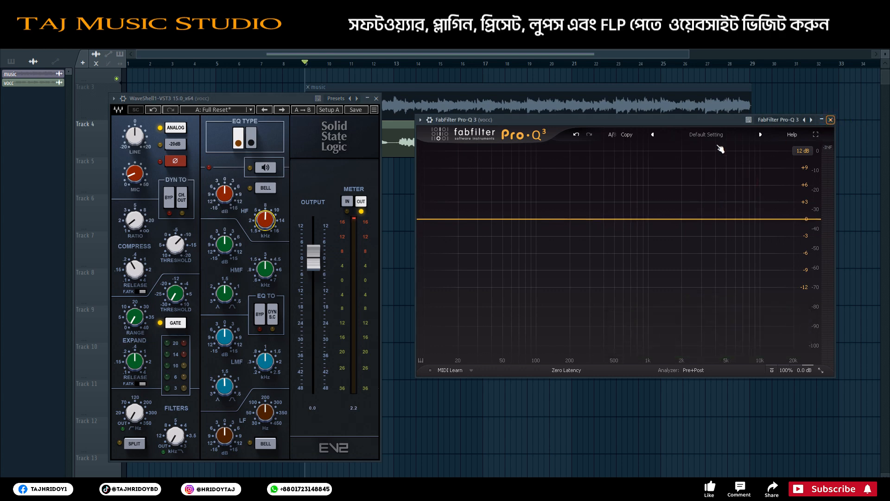
left_click_drag(743, 218, 760, 209)
scroll(759, 212, "down", 2)
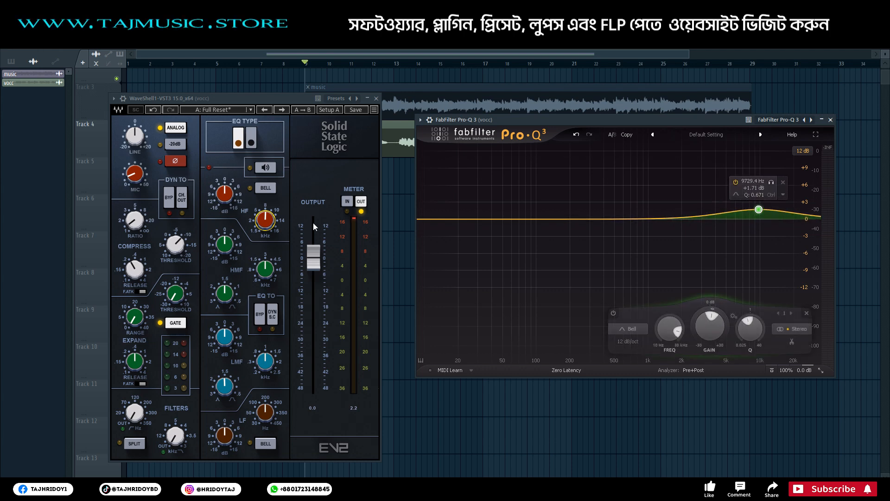
left_click_drag(263, 227, 263, 218)
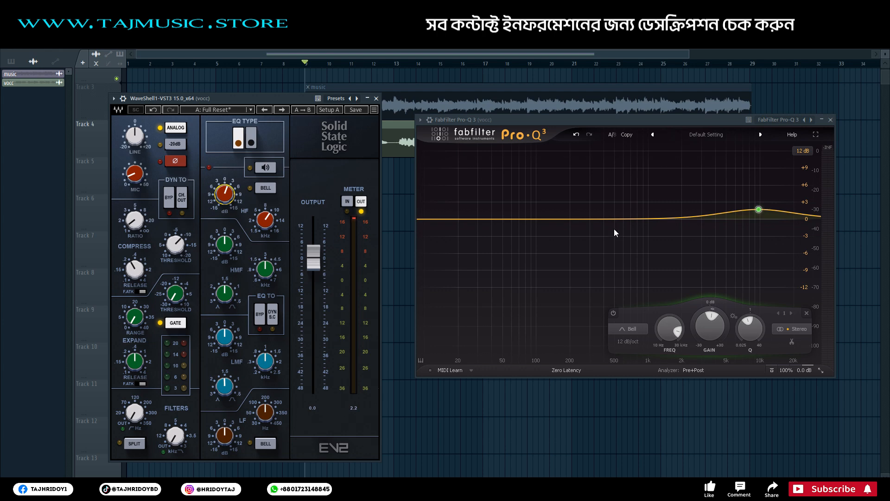
- Add a shallow Pro-Q 3 bell cut just under 1 kHz and sweep the channel strip's HMF and LMF frequencies
mouse_move(641, 225)
left_mouse_down()
mouse_move(642, 241)
mouse_move(644, 228)
left_mouse_up()
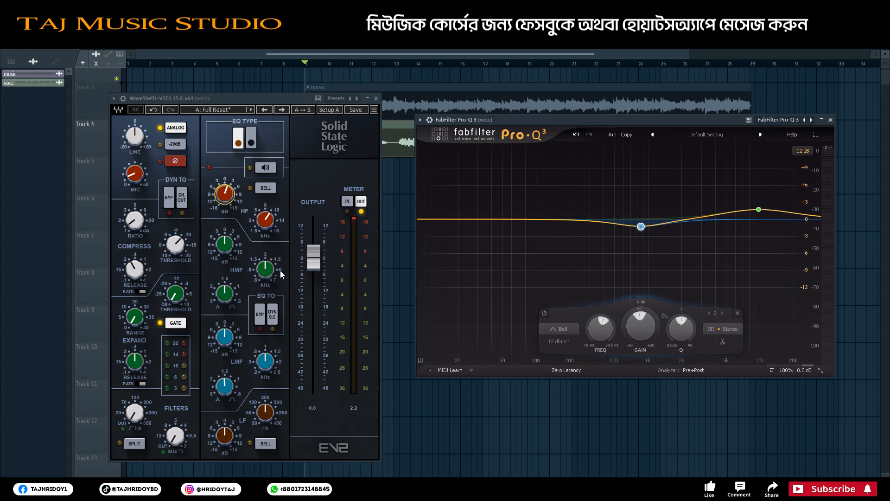
mouse_move(643, 245)
left_click_drag(271, 276, 272, 279)
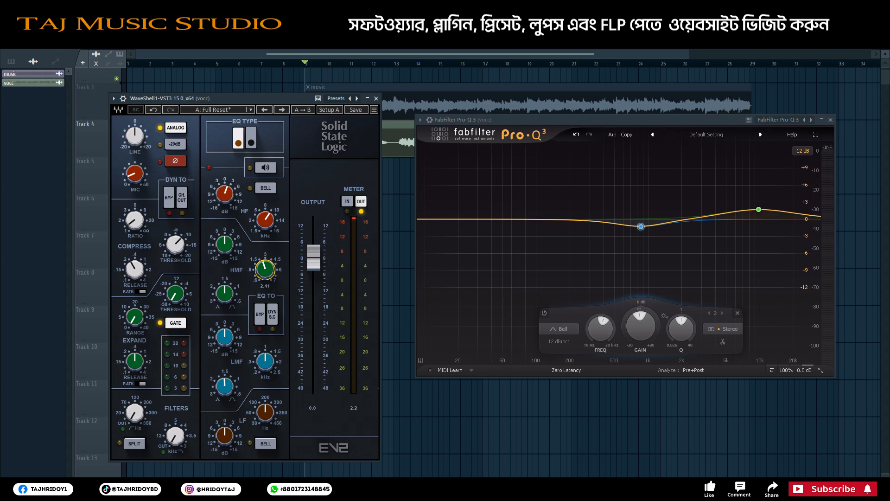
left_click_drag(265, 362, 265, 363)
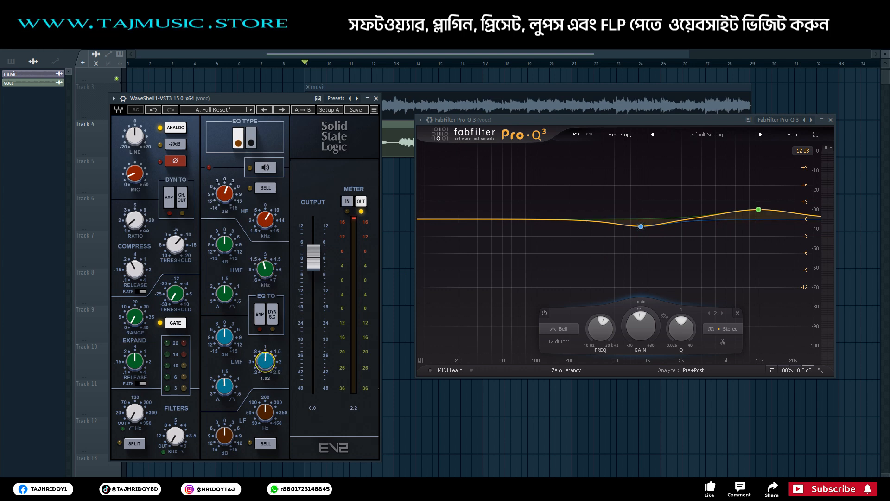
left_click_drag(266, 273, 266, 277)
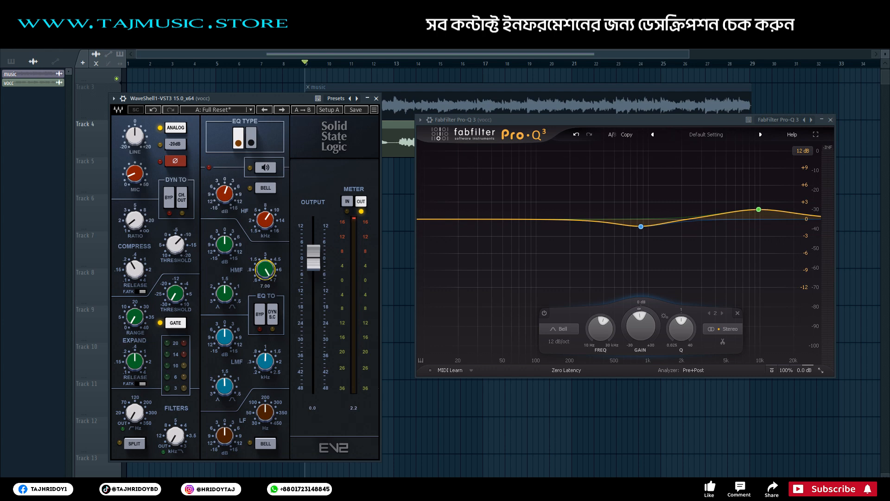
mouse_move(265, 362)
left_mouse_down()
mouse_move(265, 369)
mouse_move(265, 359)
left_mouse_up()
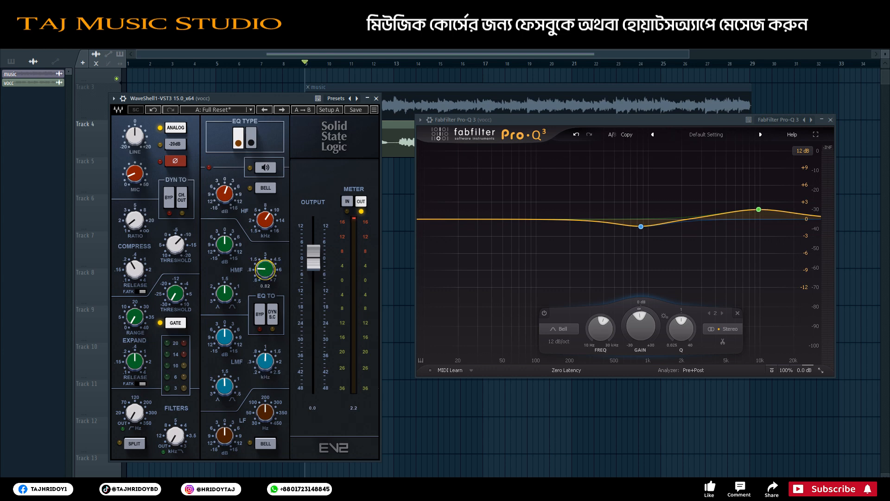
left_click_drag(265, 270, 265, 233)
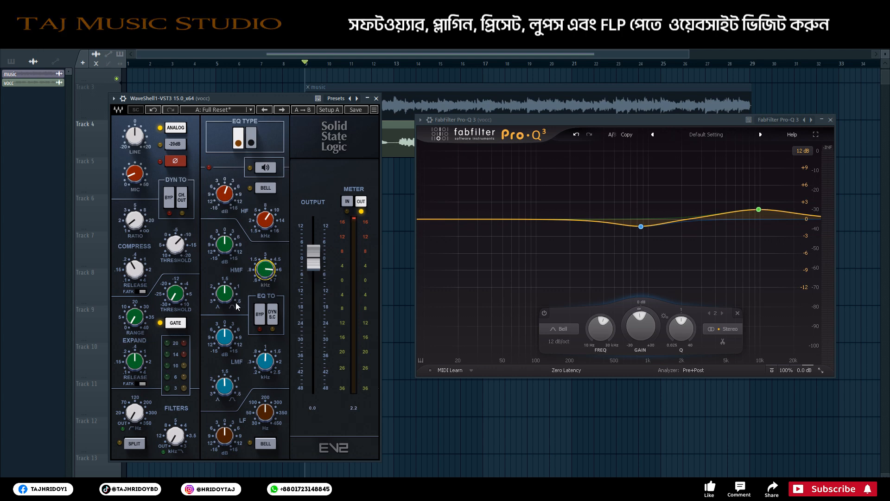
left_click_drag(265, 362, 265, 365)
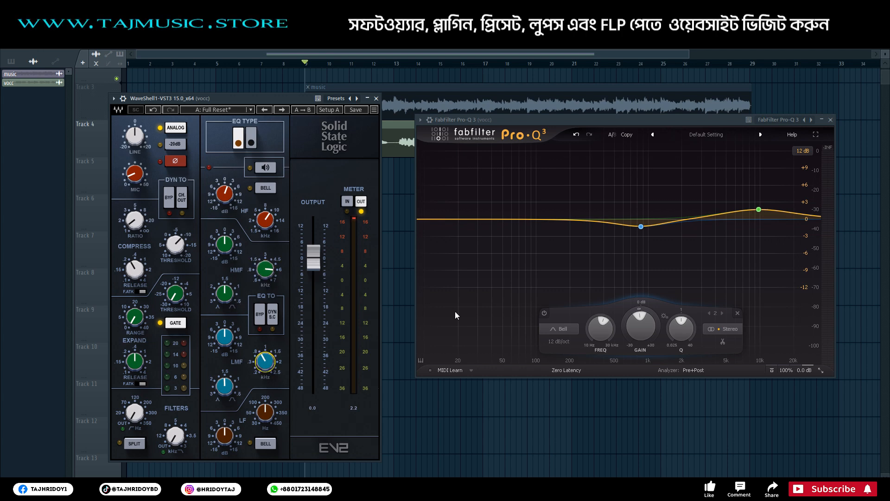
- Remove FabFilter Pro-Q 3 from the vocal's mixer effects and move the channel strip window to the middle of the workspace
left_click(830, 120)
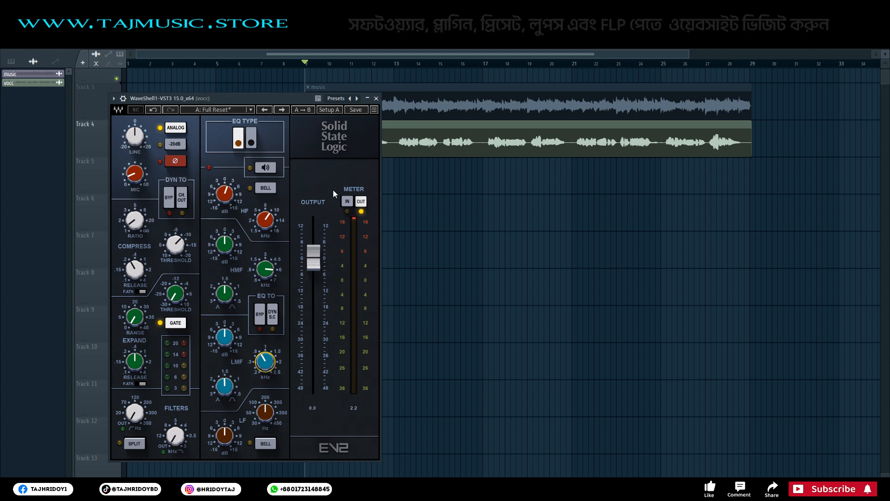
key("F9")
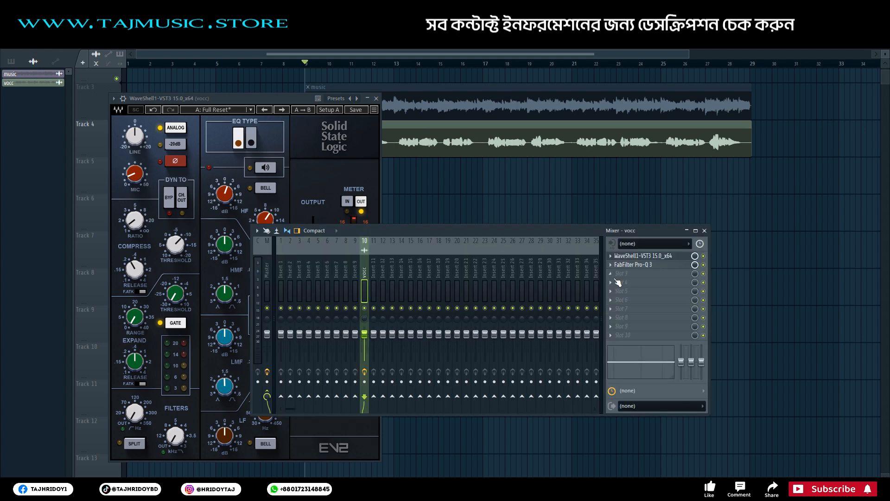
left_click(616, 268)
left_click(625, 285)
left_click_drag(285, 95, 485, 79)
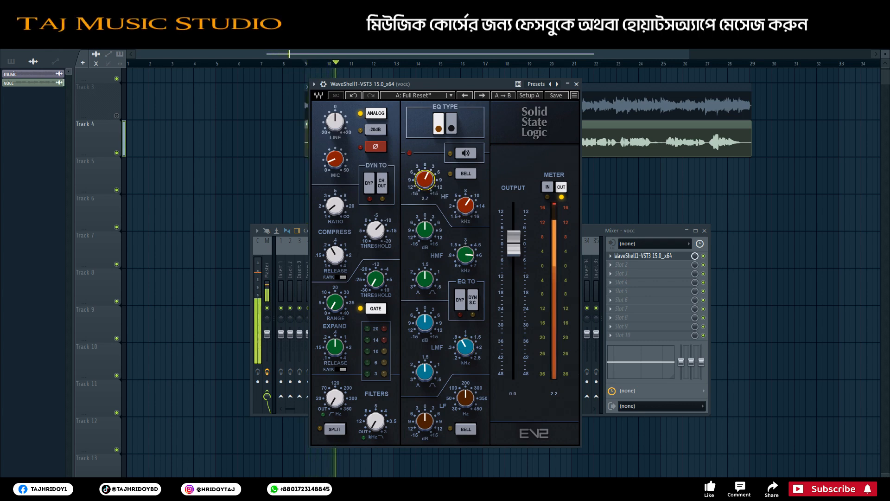
- Boost the HF band a little more, cut the HMF gain slightly and raise the HMF frequency while the vocal plays
left_click_drag(425, 179, 424, 175)
left_click_drag(466, 254, 427, 240)
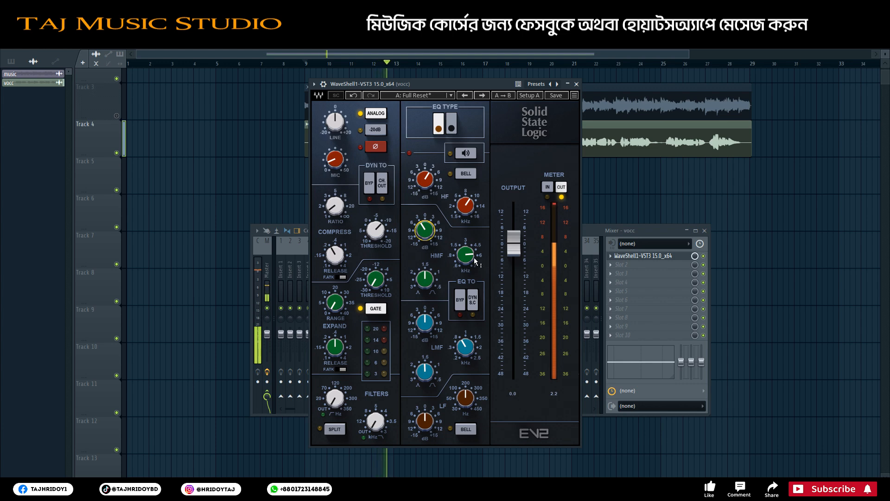
left_click_drag(470, 260, 472, 259)
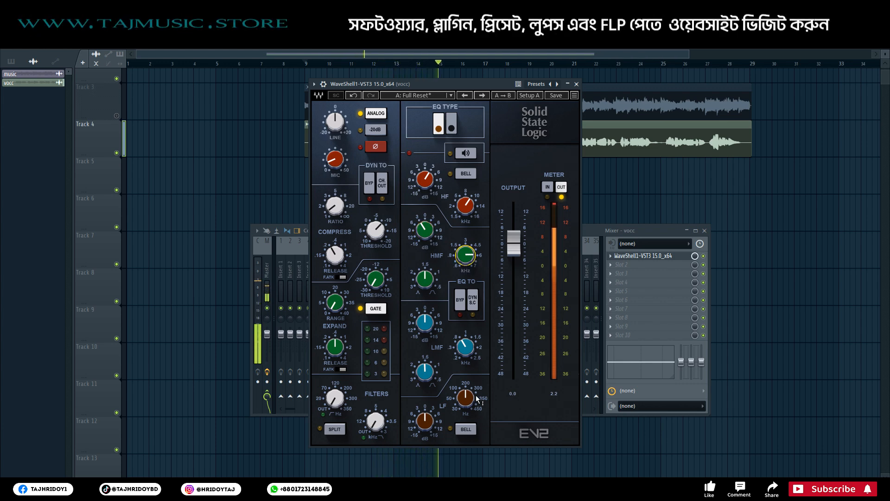
- Cut the LMF band to -4.7 dB at 0.90 kHz, lower the LF gain slightly, and stop playback
left_click_drag(424, 322, 424, 326)
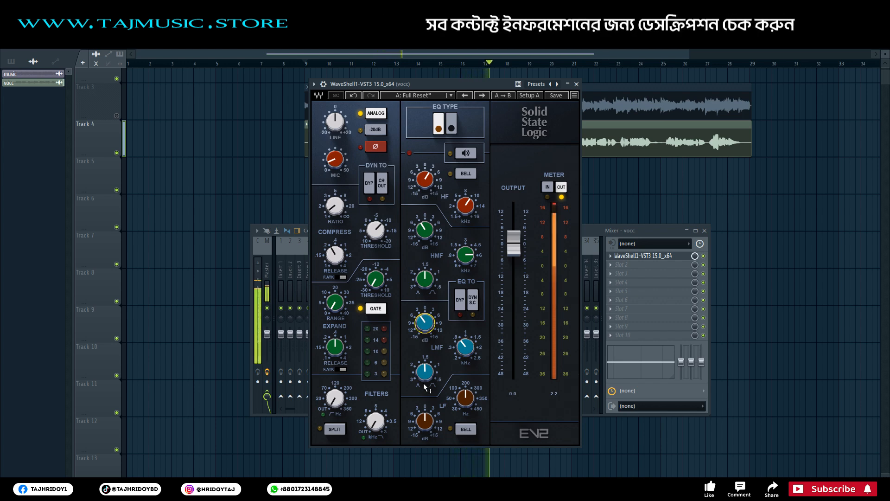
left_click_drag(467, 400, 425, 421)
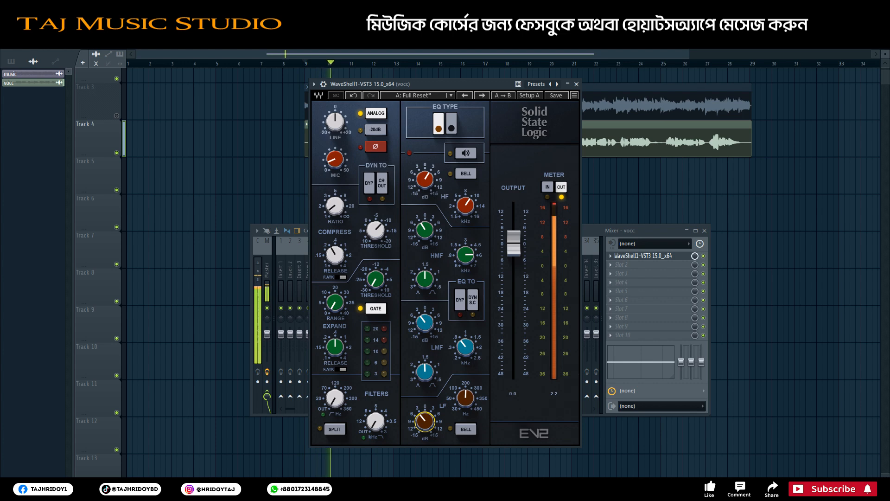
left_click(465, 347)
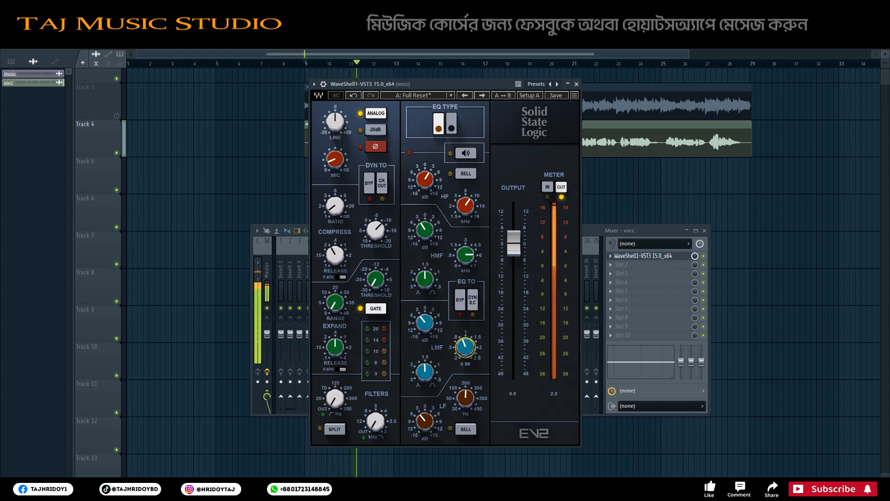
left_click(428, 320)
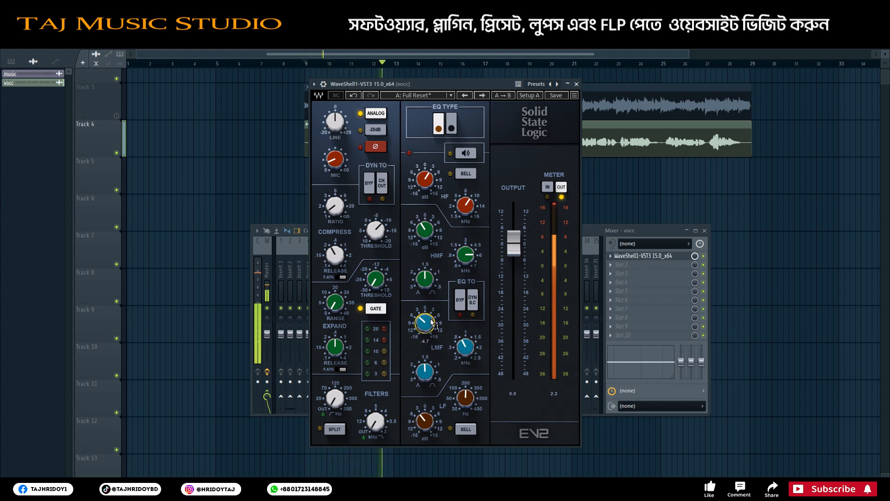
key("space")
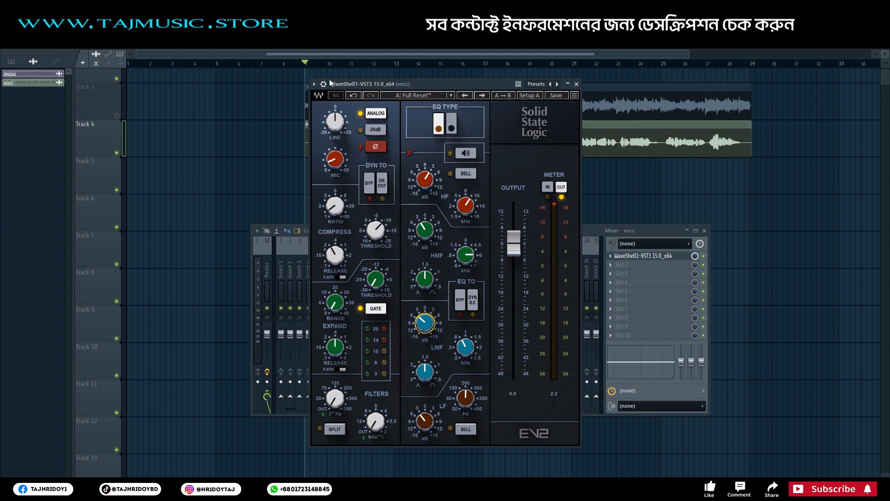
- Compare the vocal with the channel strip bypassed and active during playback, closing the mixer
left_click(324, 84)
left_click(551, 99)
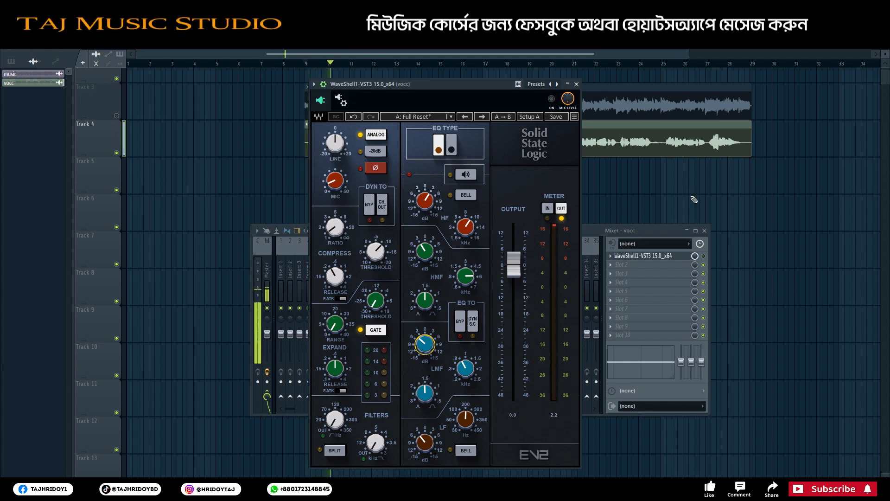
left_click(705, 231)
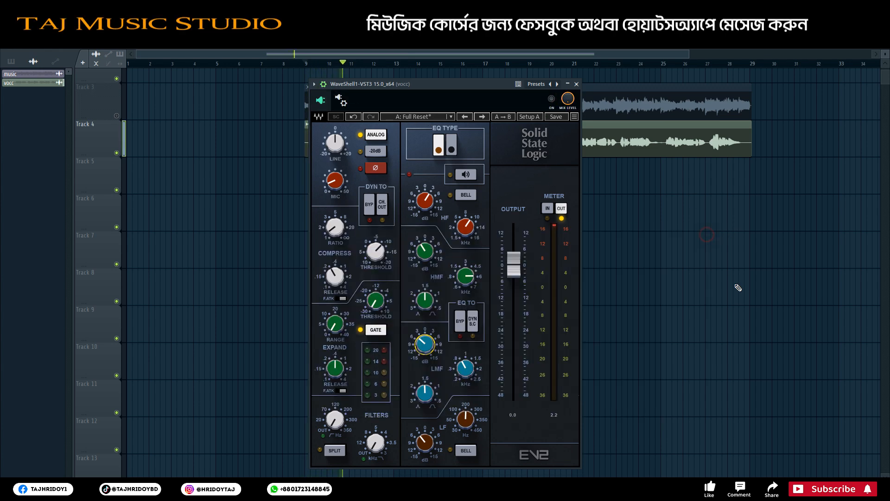
left_click(552, 98)
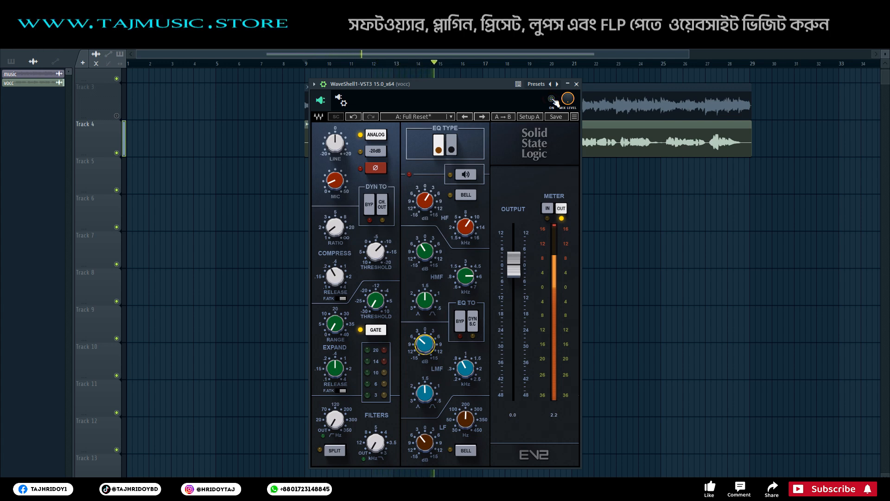
left_click(552, 99)
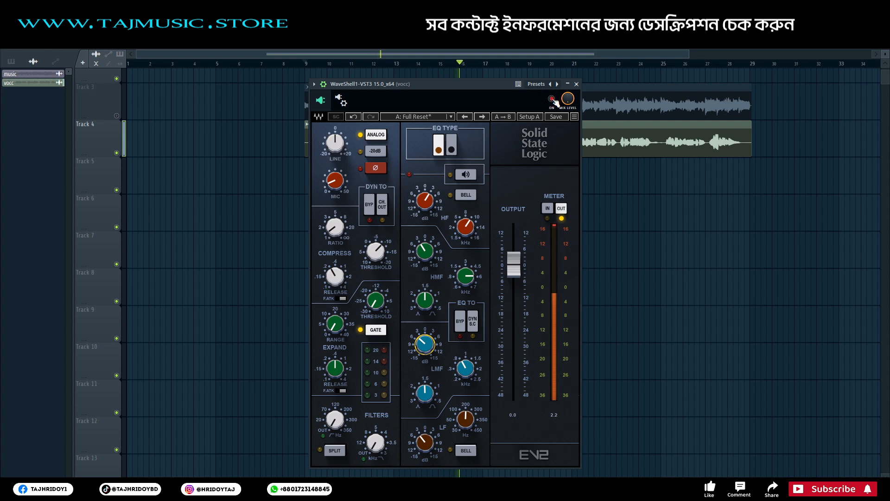
left_click(552, 100)
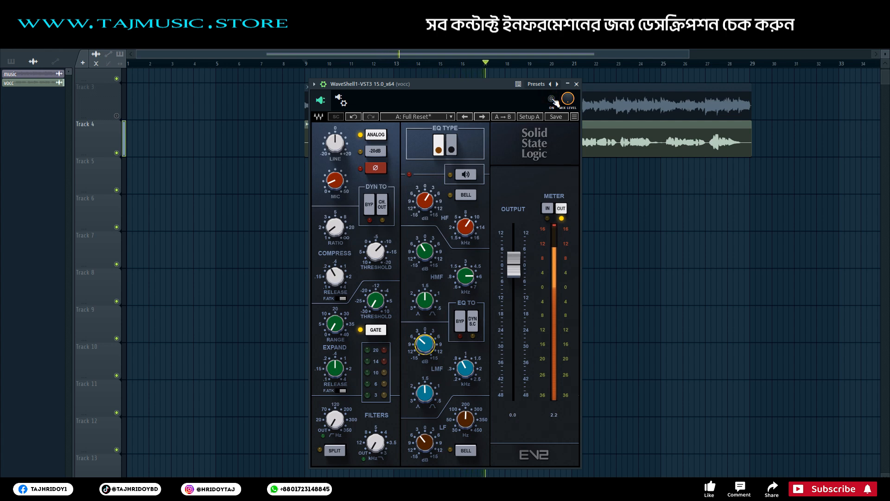
- Fine-tune the HF band's frequency and gain, and cut the HMF gain slightly more
left_click(466, 229)
left_click_drag(466, 228, 466, 229)
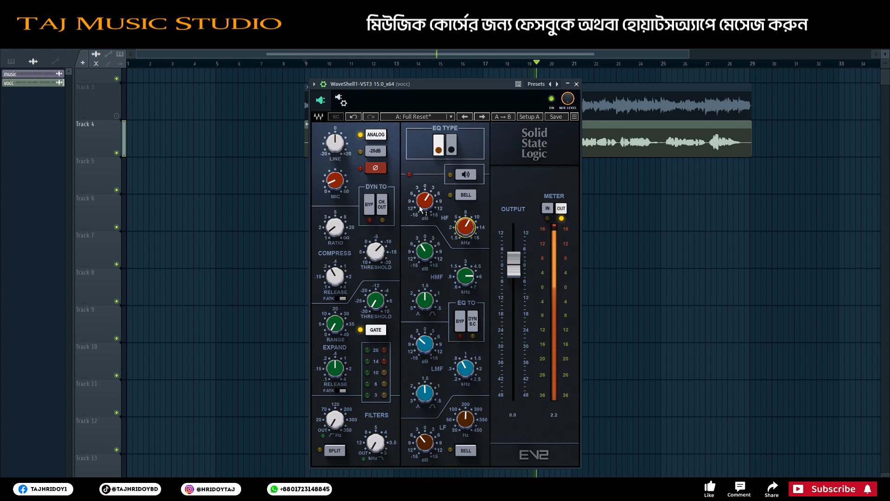
left_click_drag(420, 209, 420, 211)
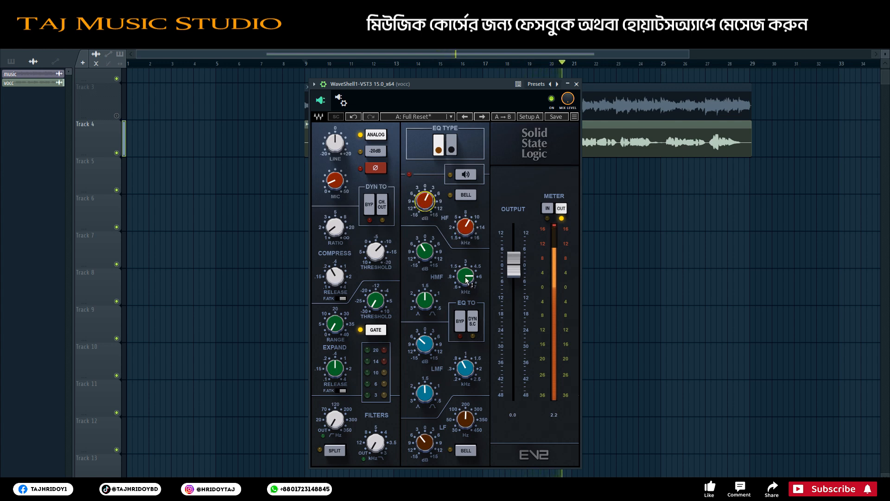
left_click_drag(425, 251, 424, 253)
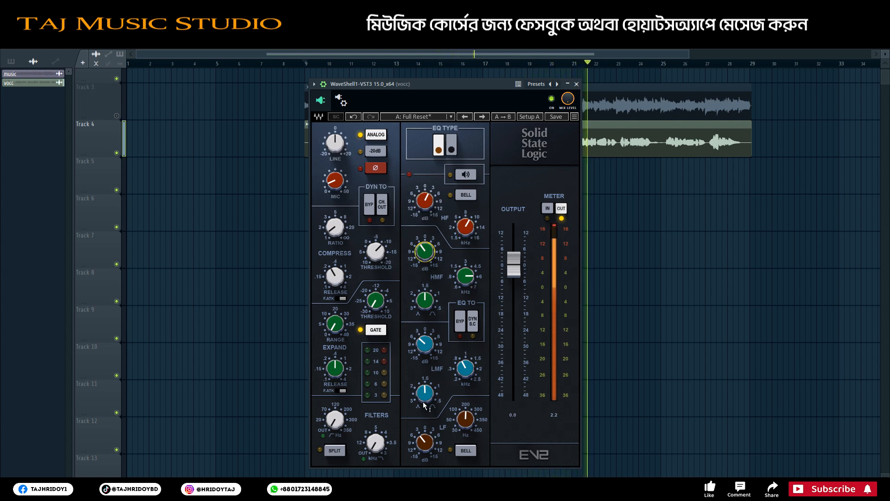
- Set the compressor threshold to -14.2 and its release to 0.39
left_click_drag(335, 282, 376, 261)
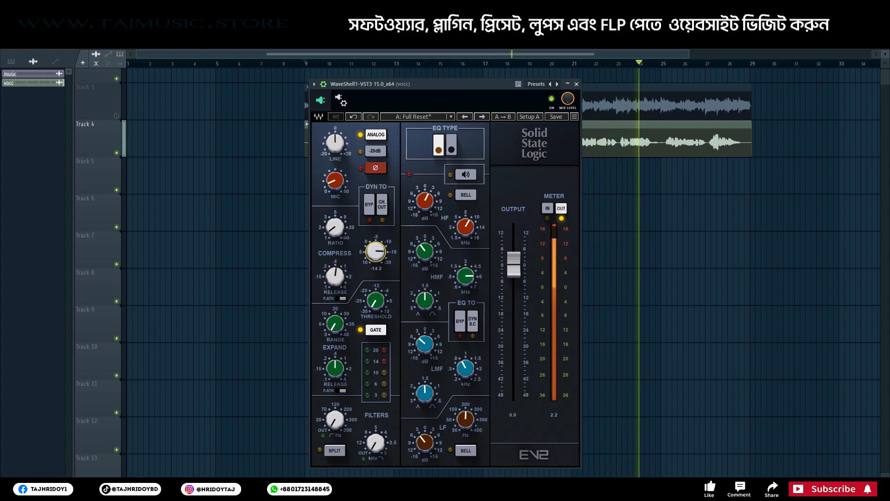
left_click(336, 277)
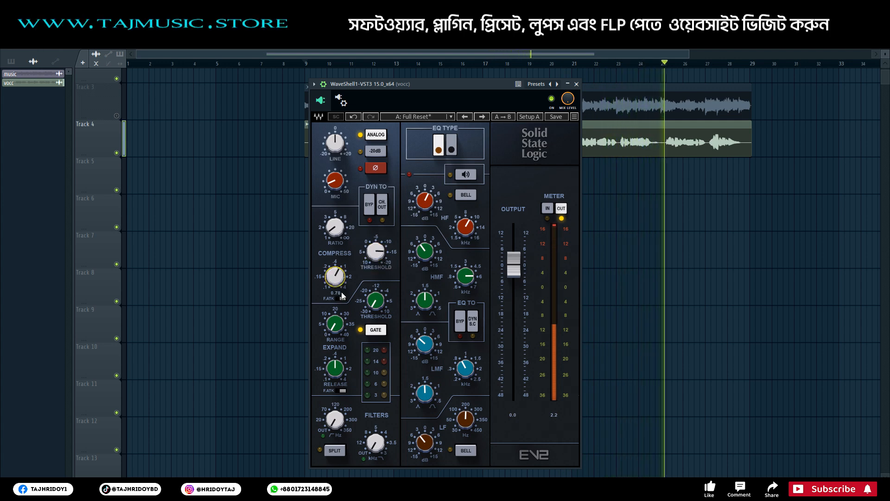
left_click_drag(336, 278, 352, 288)
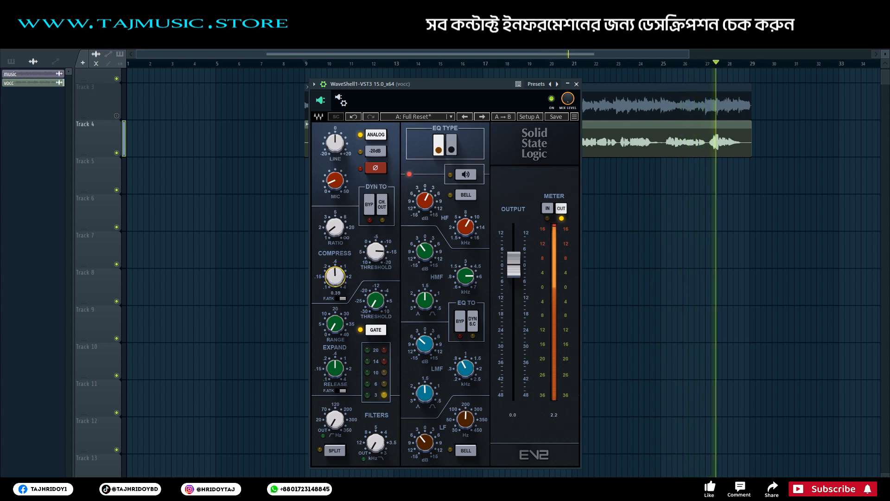
- Check the compressor threshold and replay the vocal from the start to audition the processed sound
left_click(375, 251)
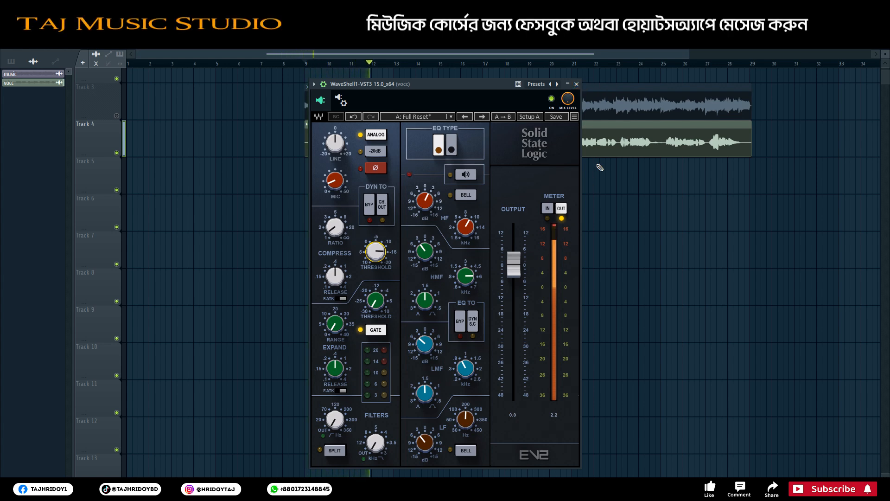
key("space")
key("space")
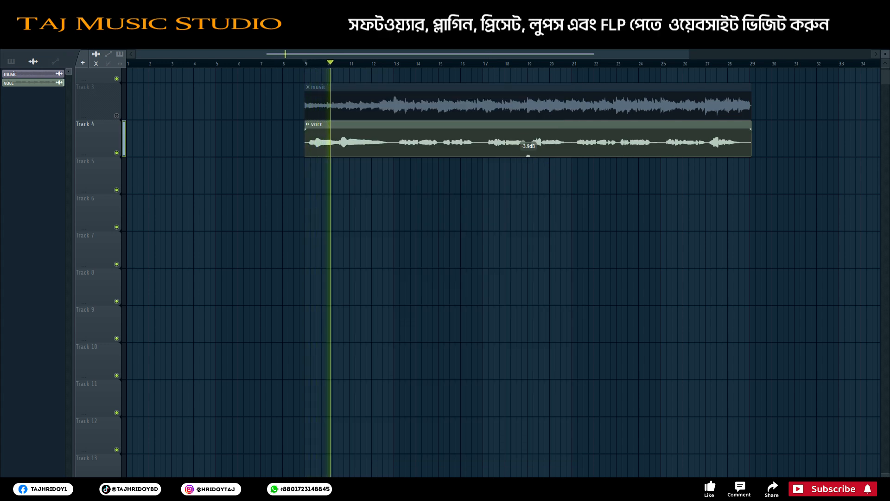
- Reopen the channel strip from the first effect slot of the vocal's mixer track and stop playback
key("F9")
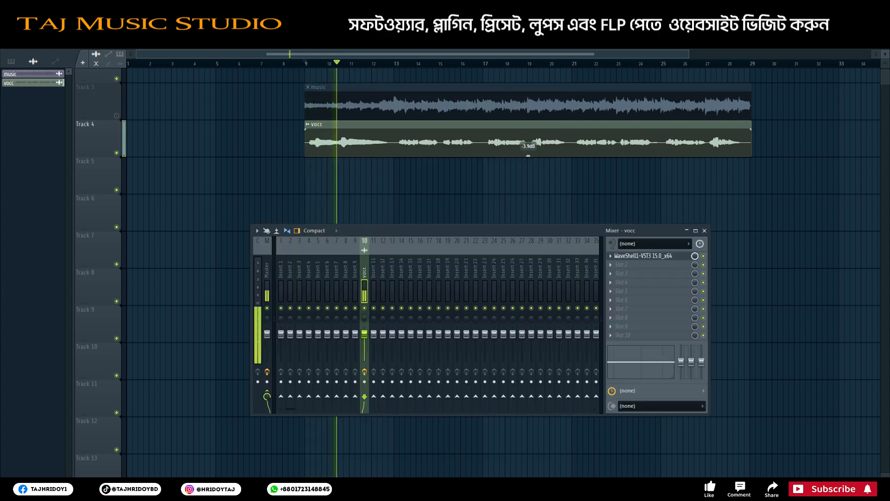
left_click(637, 258)
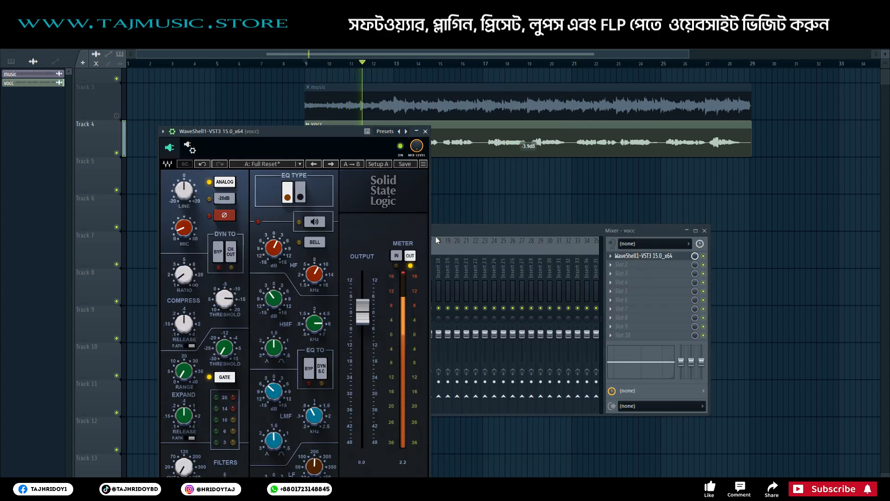
key("space")
- Close the mixer and reposition the channel strip window over the middle of the playlist so all its controls show
left_click(704, 231)
left_click_drag(332, 131, 571, 70)
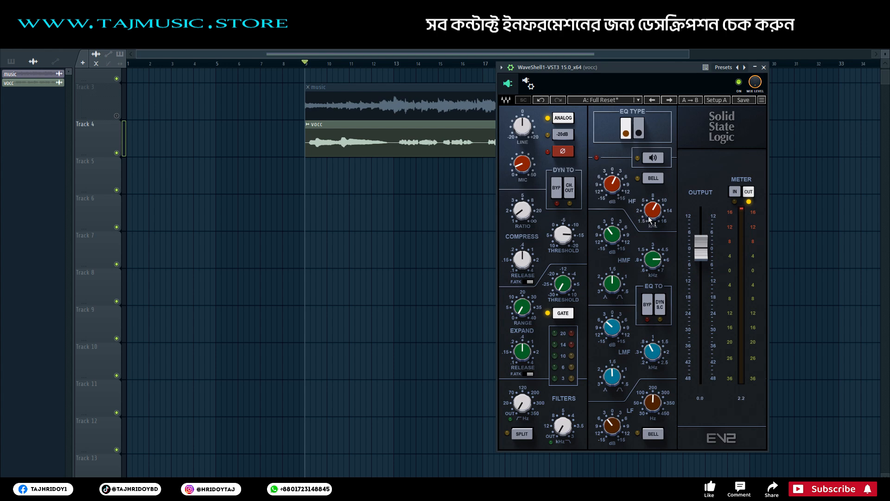
left_click_drag(625, 68, 521, 78)
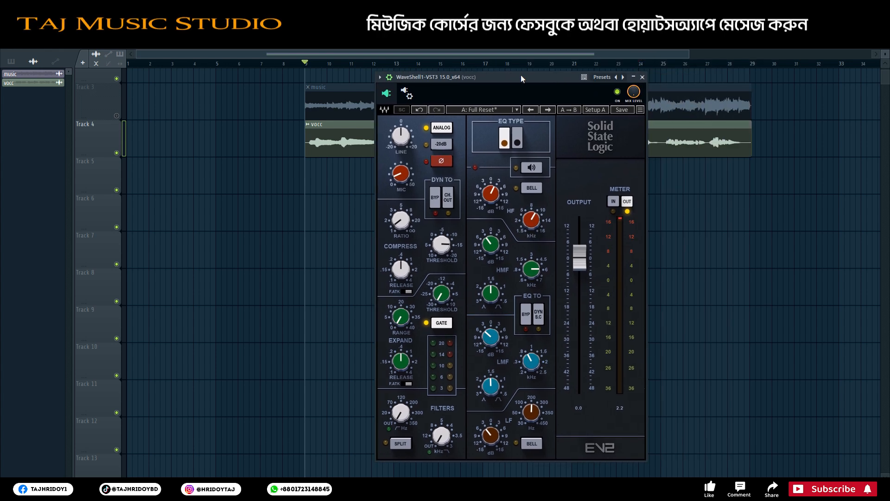